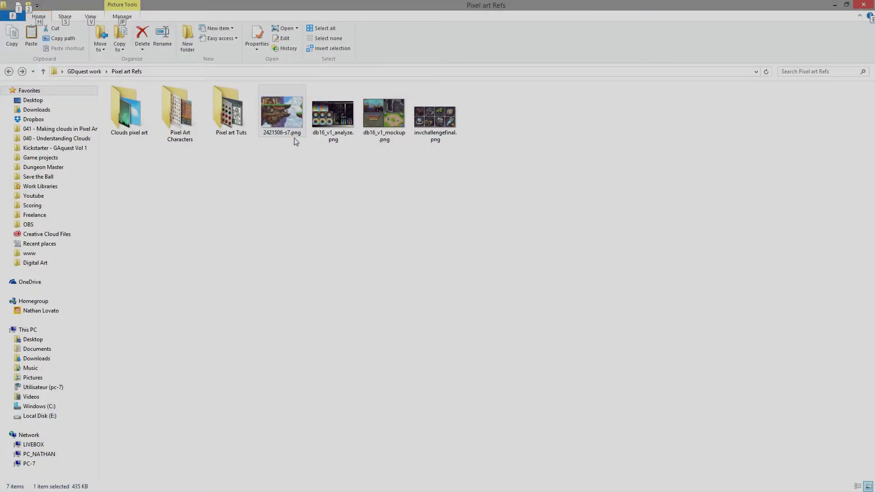
Open 2421506-s7.png and examine the scene, DB16 palette, mockup and character references that follow it
double_click(288, 117)
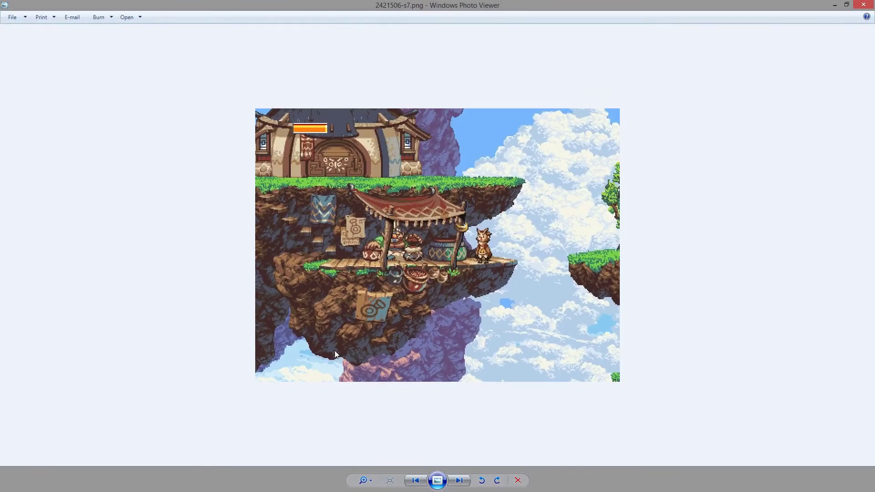
key(Right)
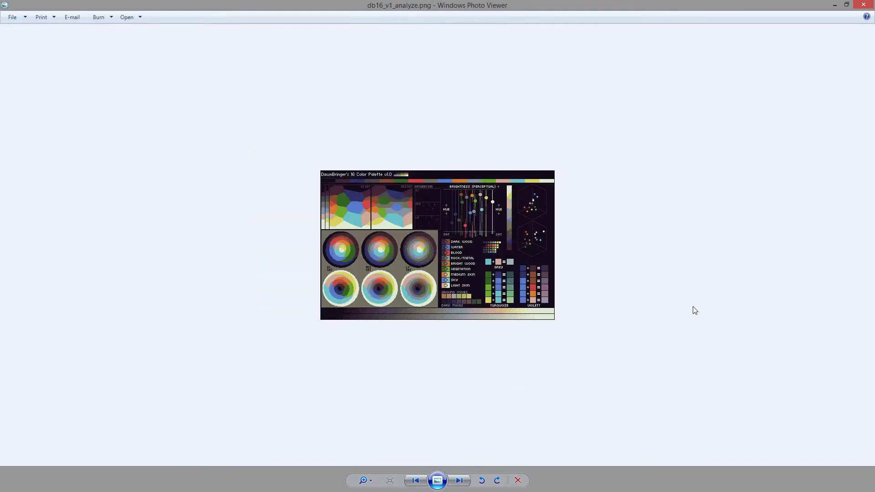
key(Right)
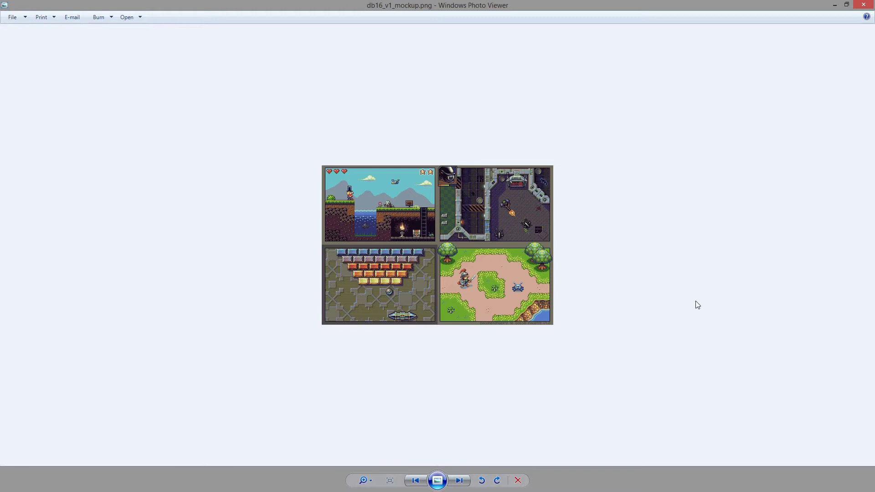
key(Right)
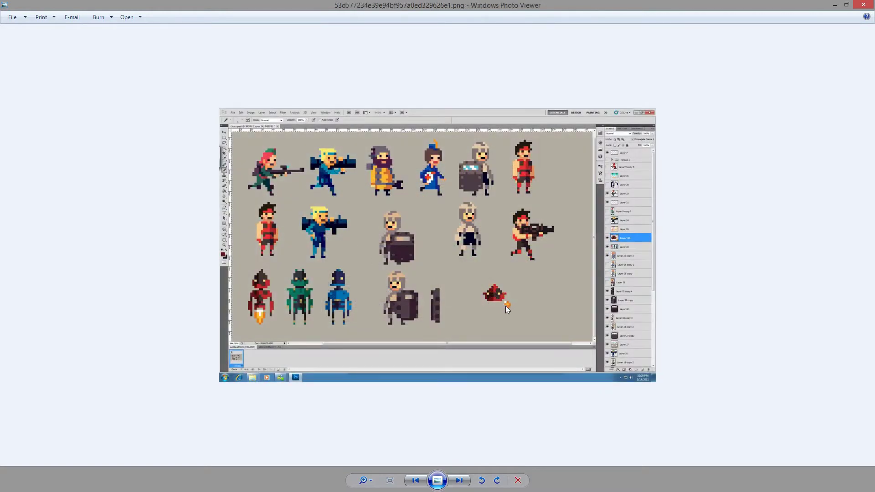
key(Right)
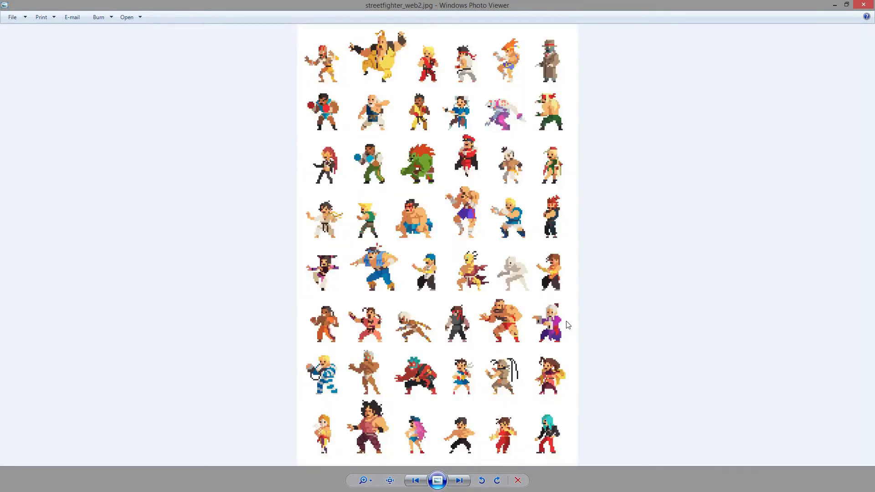
Examine the streetfighter_web2.jpg sprites up close, then look through the pixel art game screenshots 1.png and 2.jpg
scroll(568, 324, up, 3)
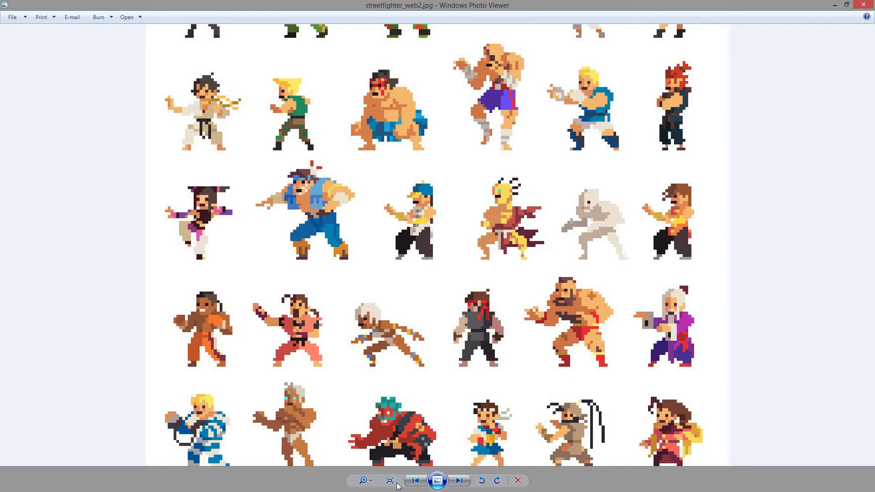
click(391, 481)
click(390, 481)
drag(461, 255, 546, 181)
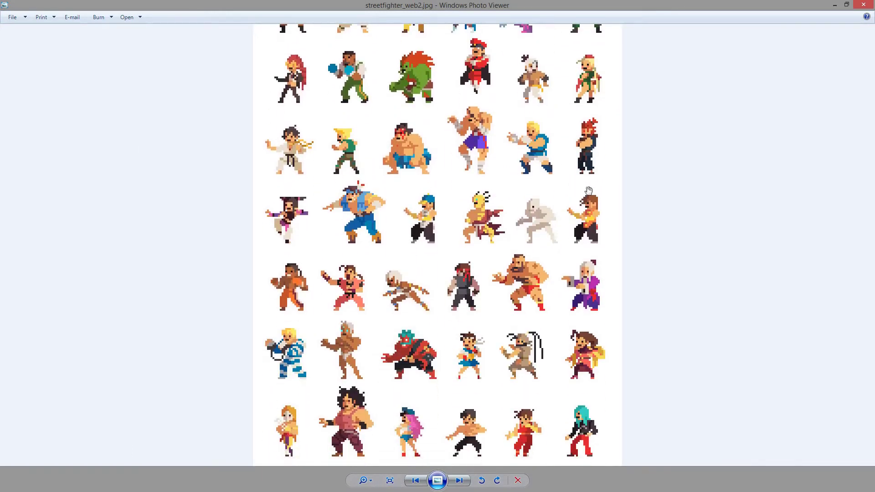
key(Escape)
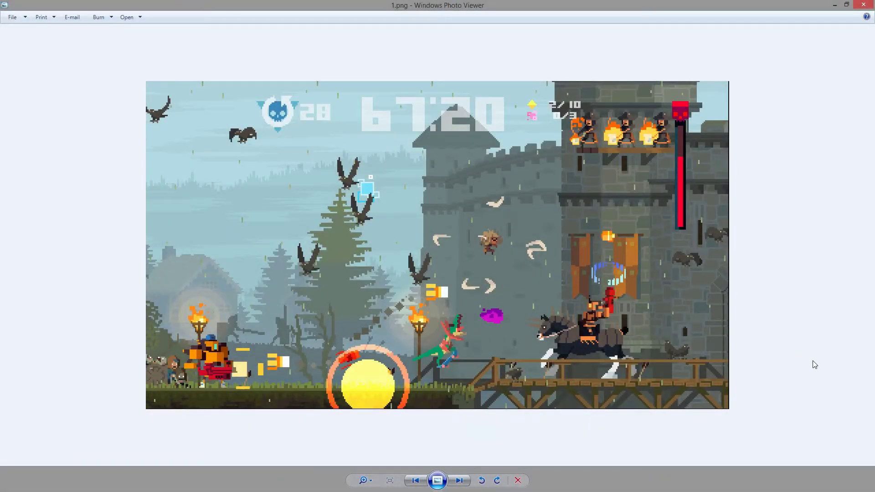
key(Right)
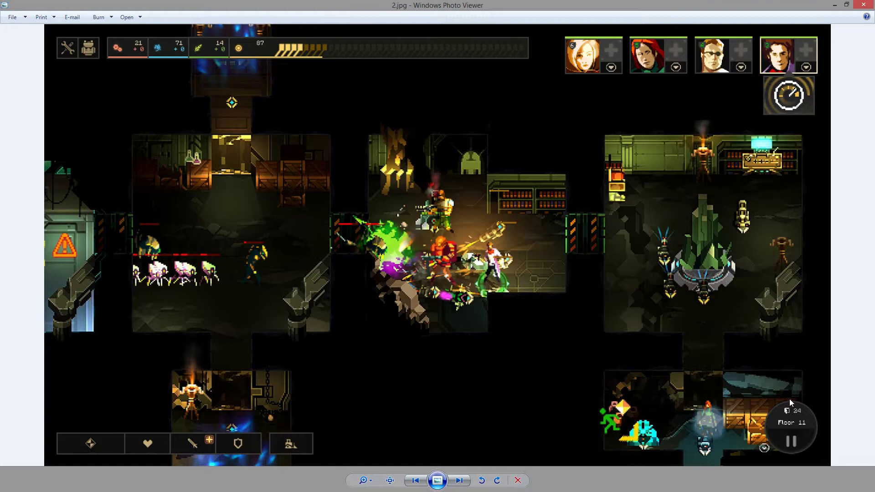
key(Right)
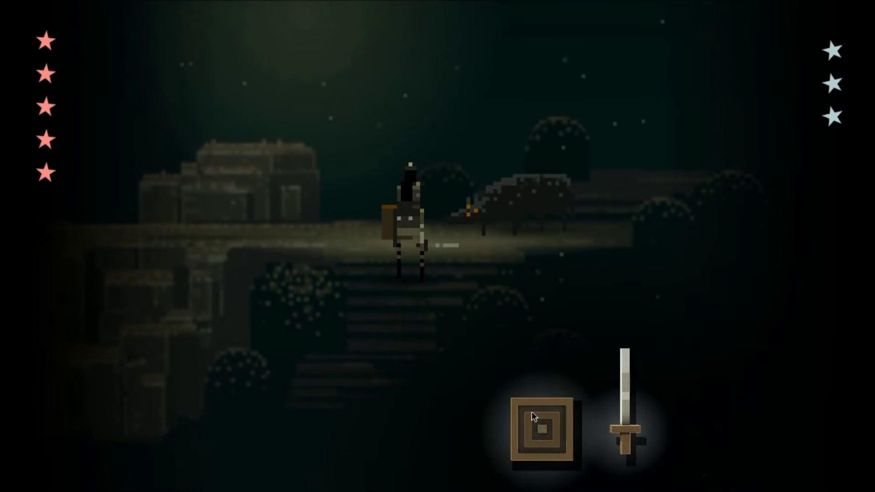
click(627, 423)
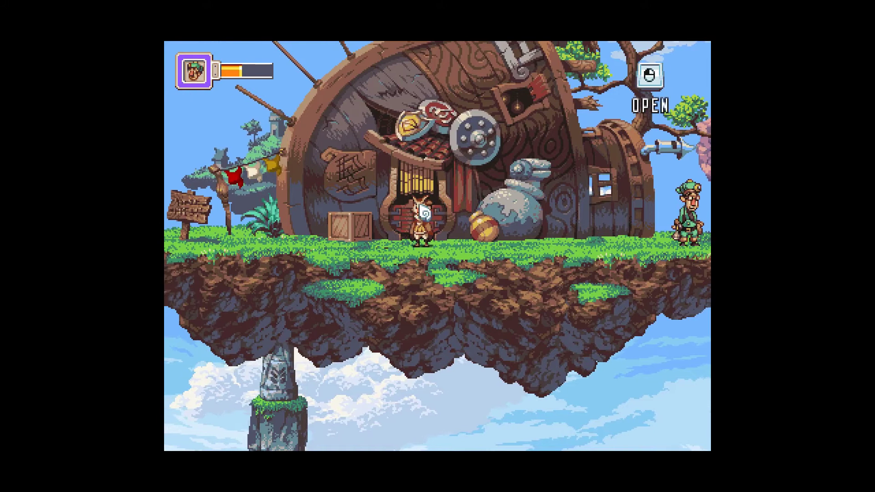
click(425, 212)
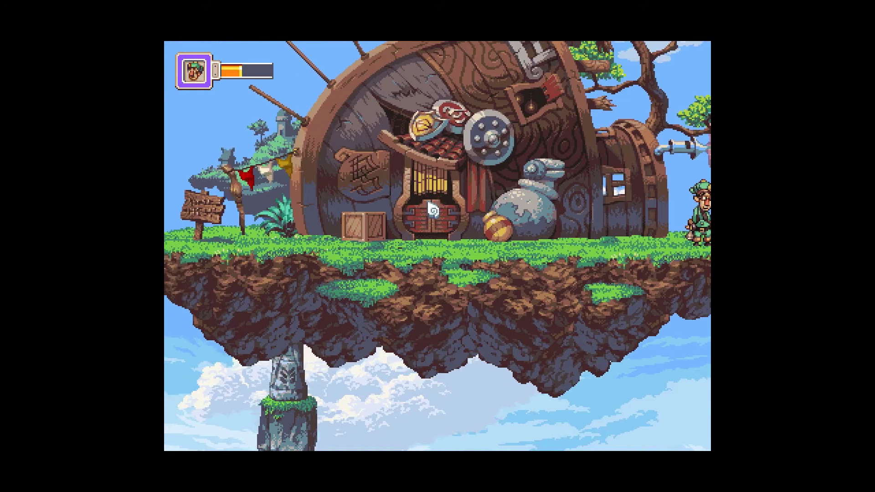
key(d)
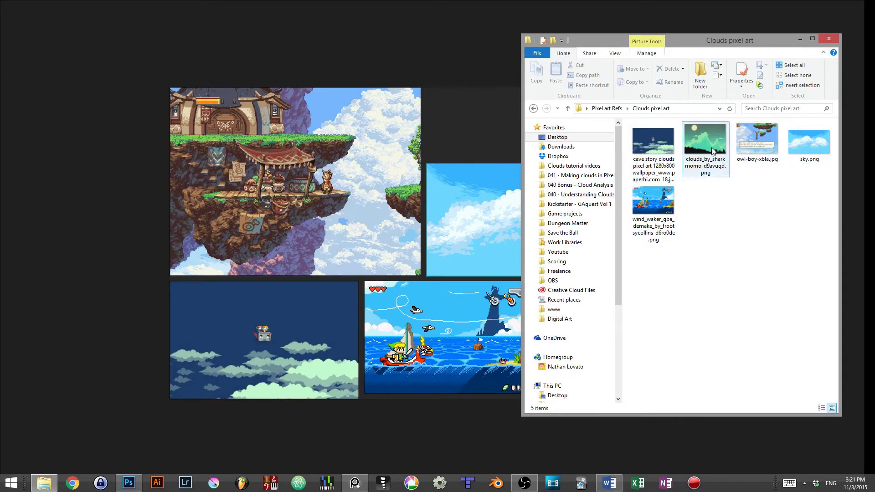
Add clouds_by_sharkmomo-d9avuqd.png from the Clouds pixel art folder to the reference board
drag(714, 151, 531, 121)
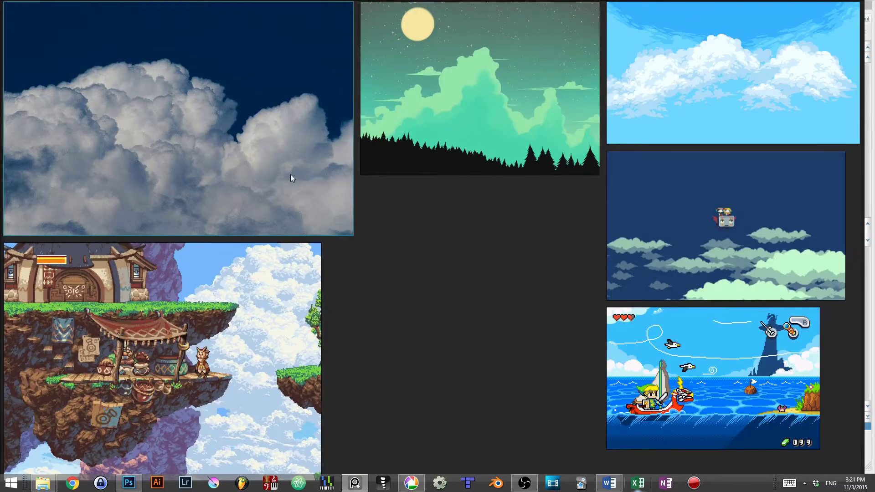
mouse_move(291, 174)
mouse_down()
mouse_move(268, 175)
mouse_move(277, 175)
mouse_up()
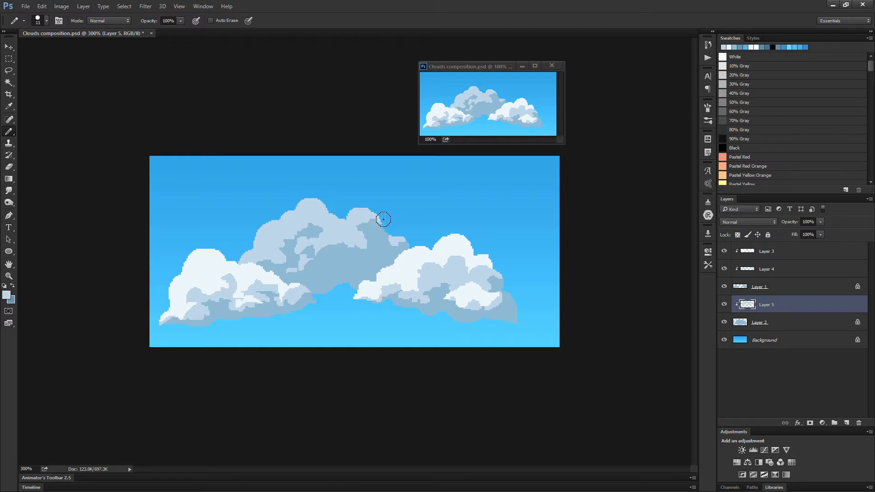
Refine the light and shadow shapes on the back cloud's right-hand puff on Layer 5 with the Pencil and Eraser
drag(363, 246, 360, 247)
key(e)
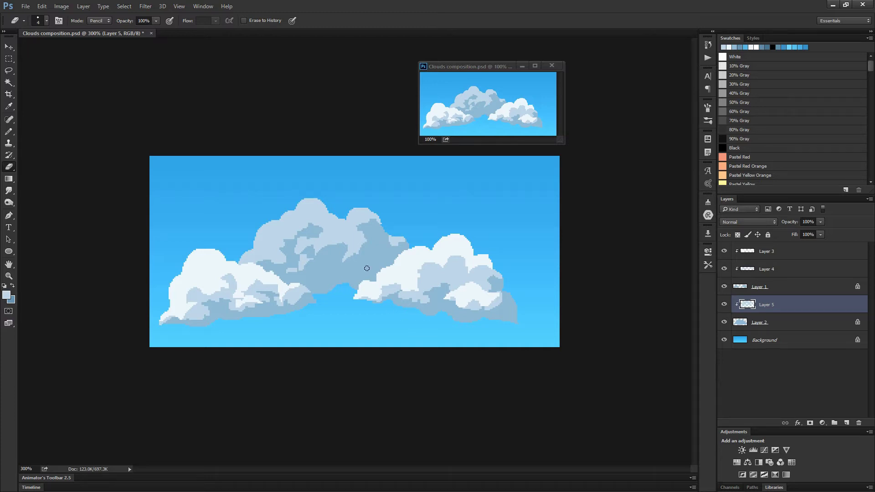
key(b)
ctrl+click(366, 247)
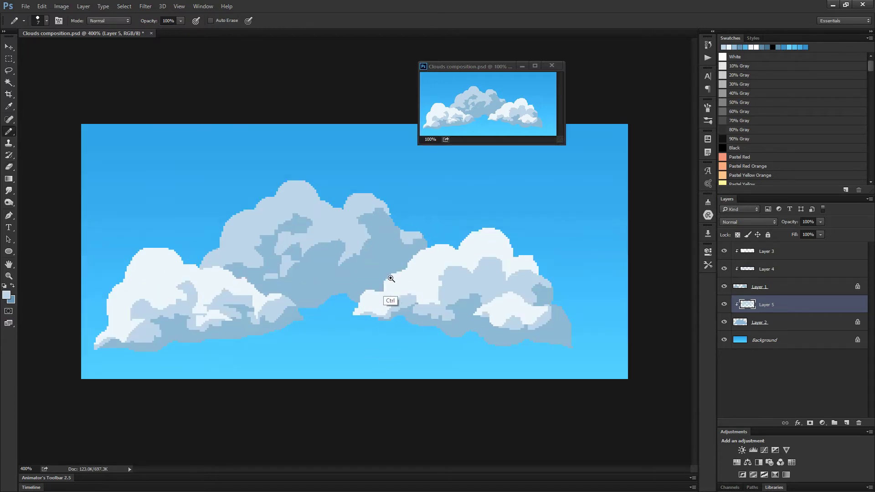
ctrl+click(391, 279)
ctrl+alt+click(383, 316)
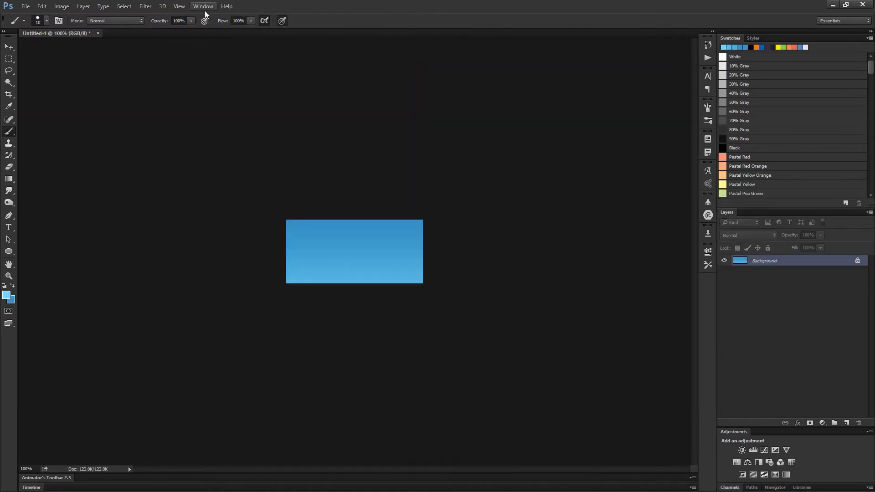
Open a second window of Untitled-1, float it as a 100% preview above the canvas, and enlarge the main view to 300%
click(204, 6)
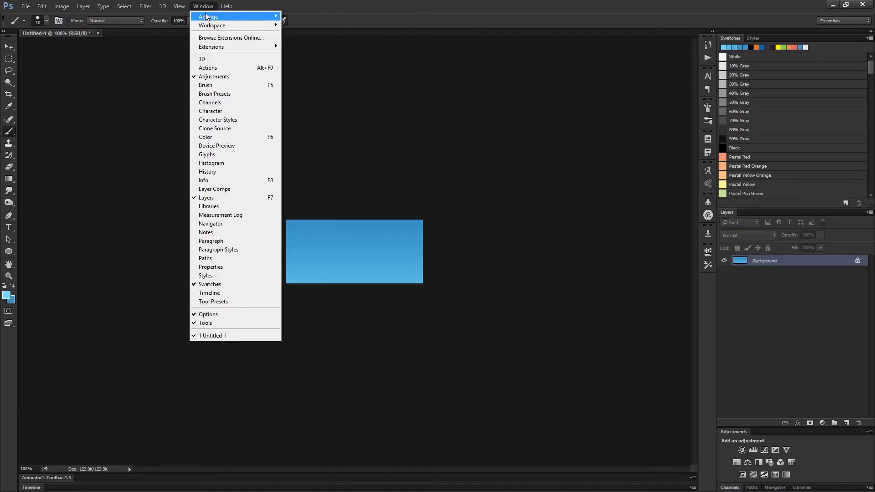
mouse_move(207, 17)
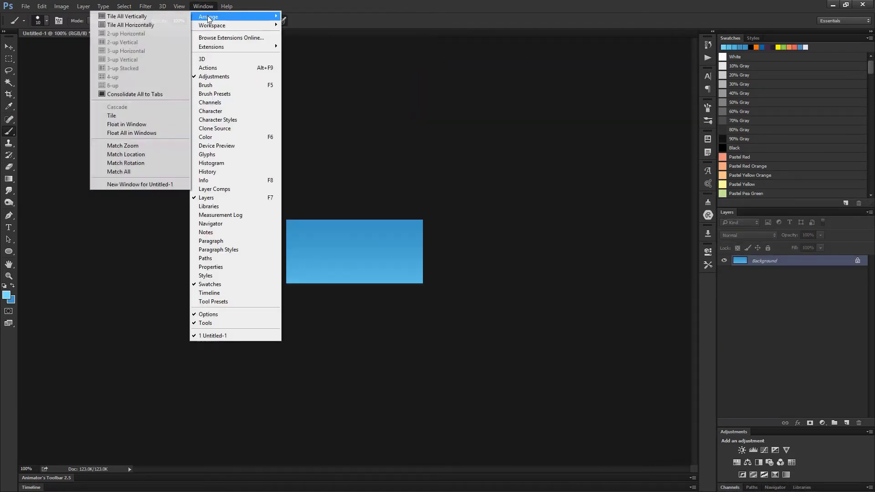
click(134, 185)
drag(164, 33, 500, 109)
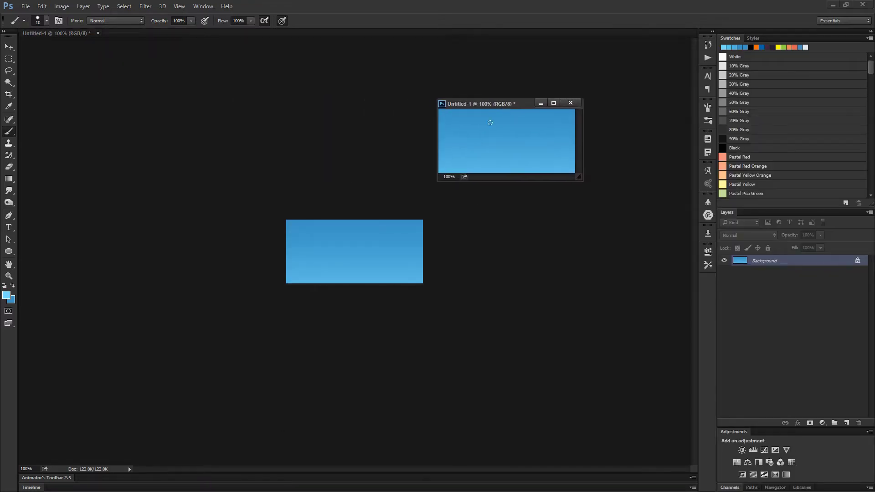
key(ctrl+plus)
key(ctrl+plus)
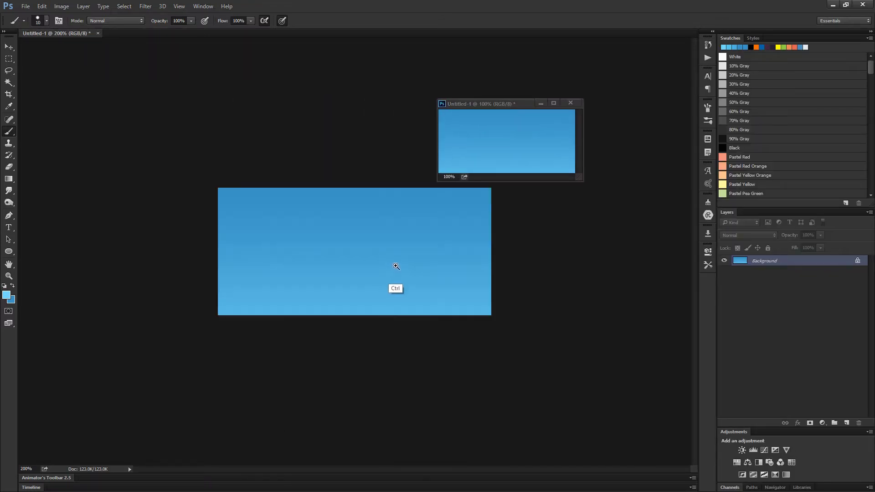
Show the Navigator and move it out of its dock over the canvas
click(203, 5)
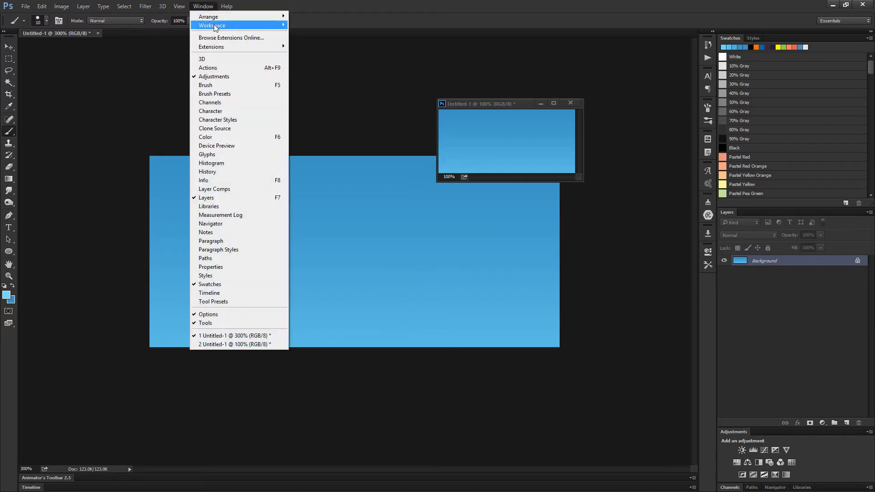
click(251, 223)
drag(782, 357, 304, 61)
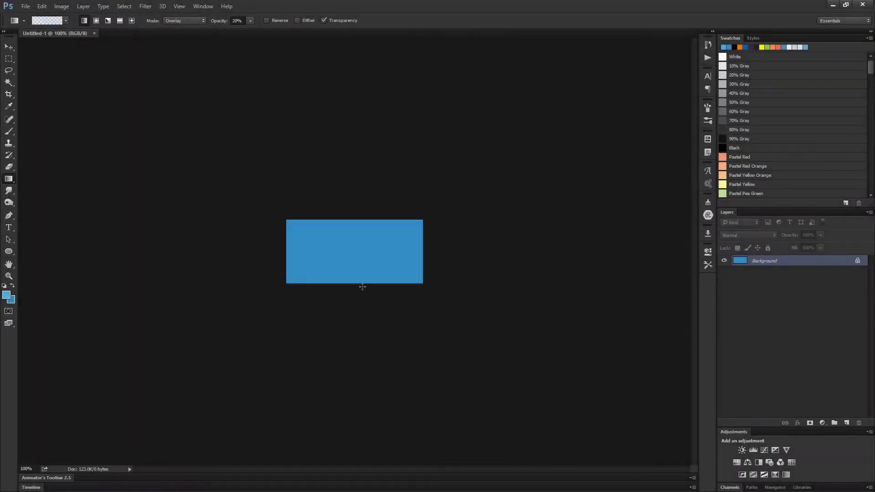
Keep 358fc7 as the sky's base color and set the foreground color to the lighter blue 54c2f0
key(shift+b)
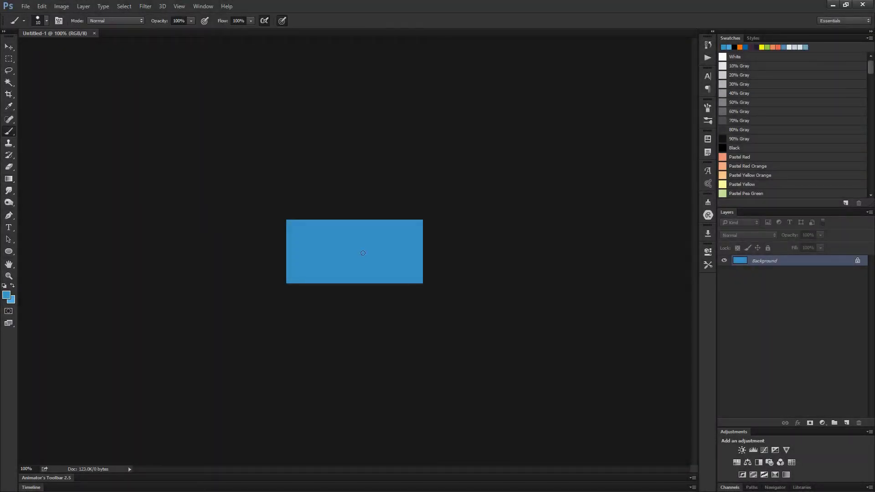
key(n)
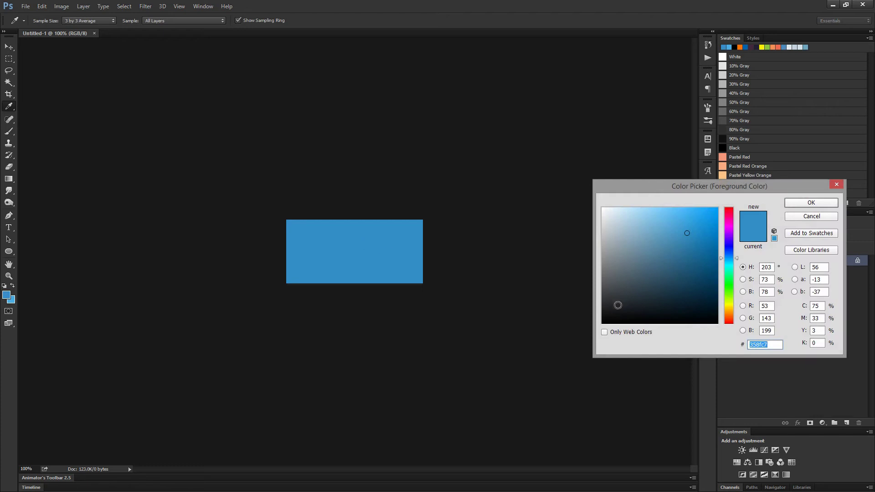
click(812, 202)
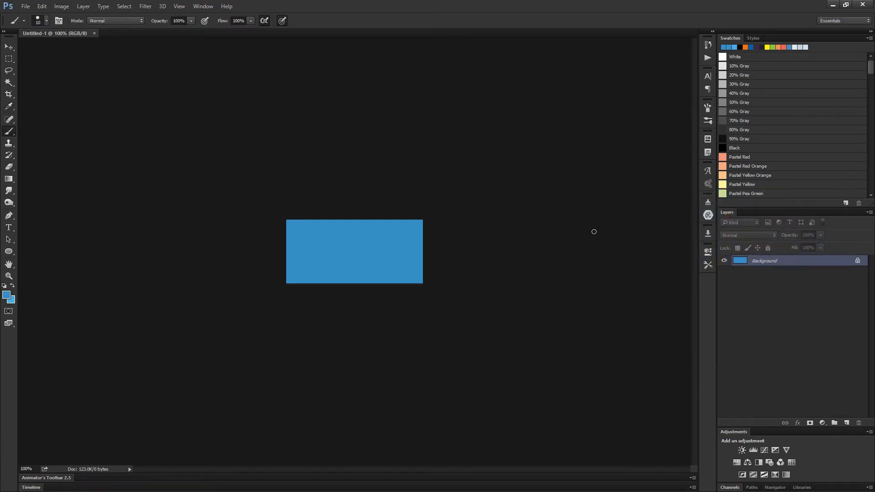
key(F12)
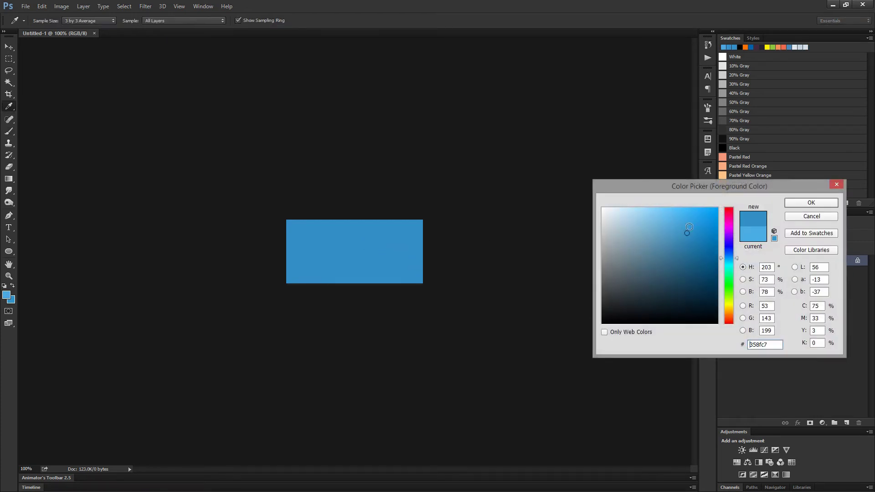
click(683, 219)
drag(687, 218, 677, 213)
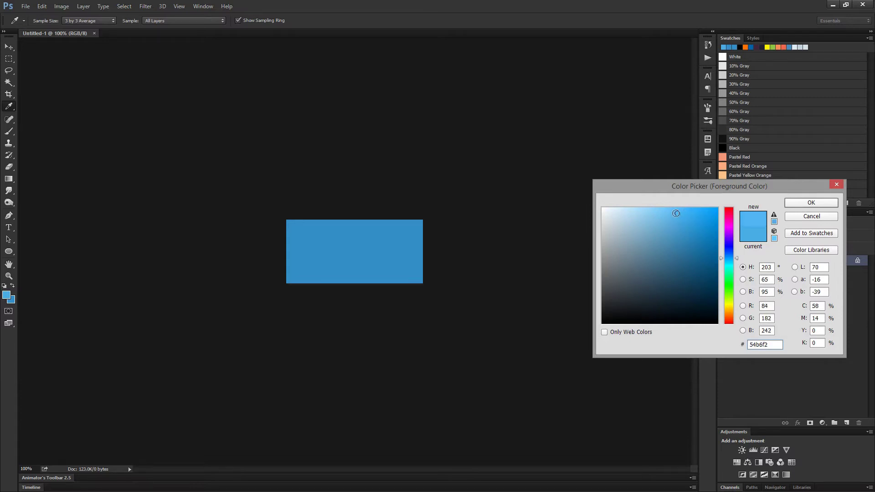
click(801, 206)
Try a foreground-to-transparent linear gradient down the sky in Overlay mode at 20% opacity, and undo it
key(g)
right_click(341, 251)
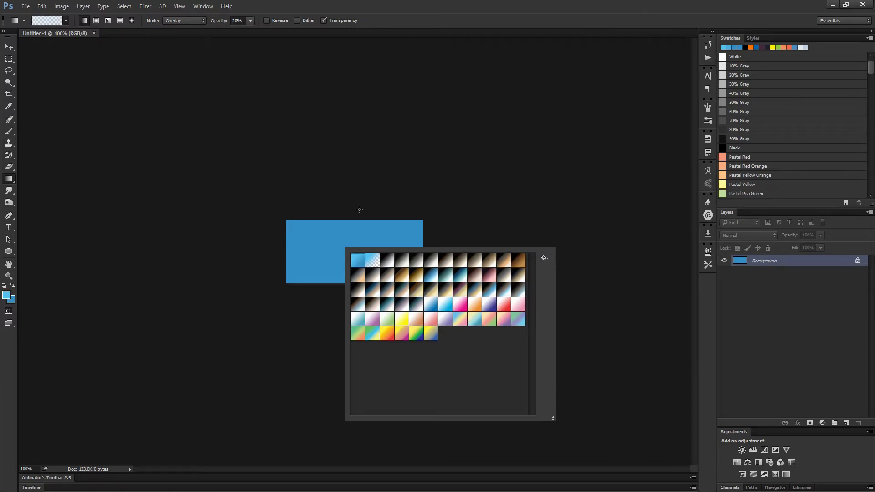
drag(358, 208, 370, 285)
key(ctrl+z)
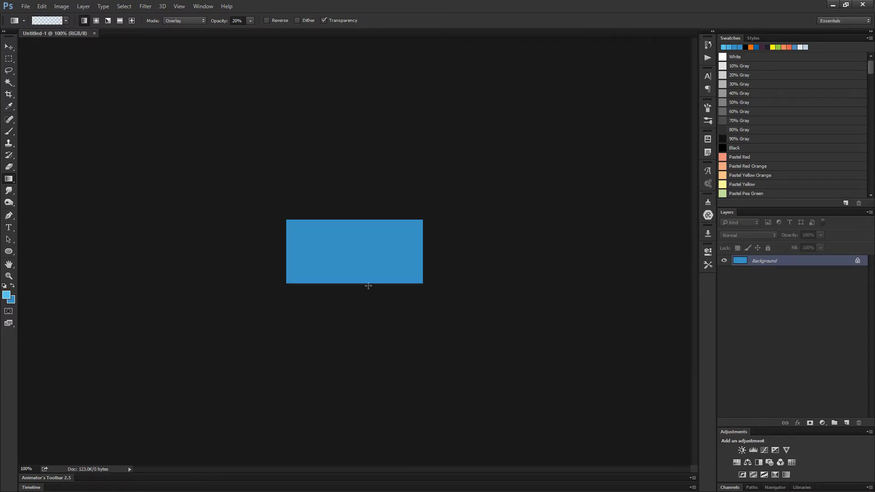
drag(376, 215, 377, 215)
key(ctrl+z)
Change the foreground color to a slightly brighter, less saturated sky blue
click(7, 295)
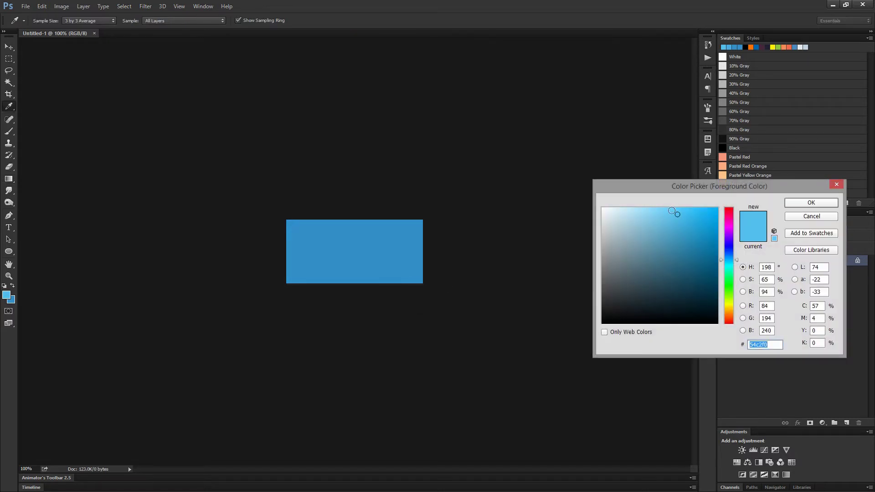
drag(673, 212, 668, 208)
click(806, 203)
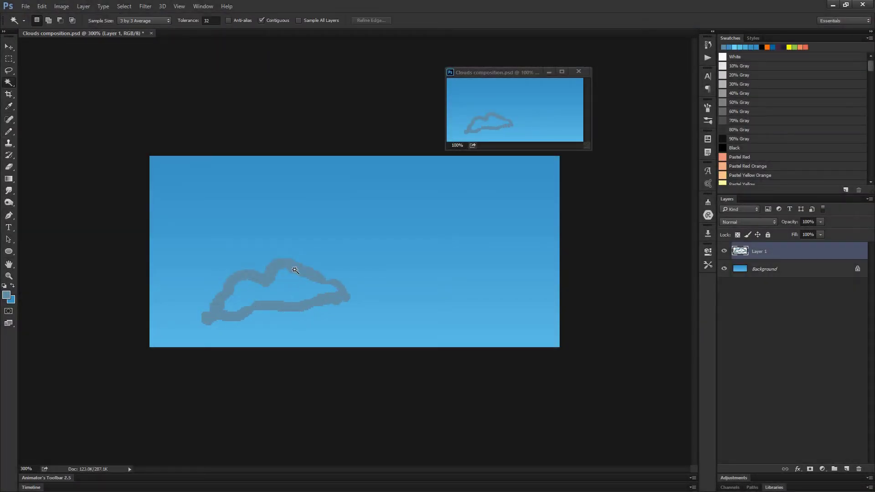
Fill the inside of the cloud outline on Layer 1 with the grey-blue foreground color and deselect
click(292, 297)
key(alt+BackSpace)
key(ctrl+d)
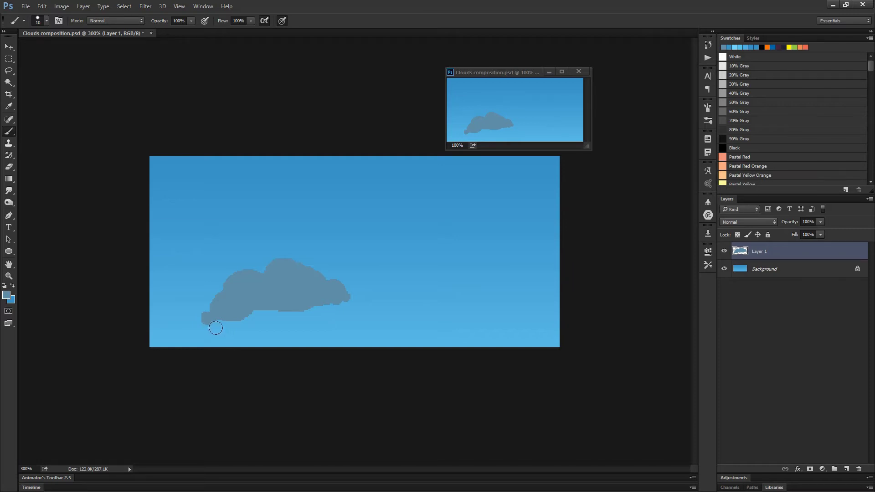
Reshape the grey-blue cloud's silhouette on Layer 1 with the Pencil tool, rounding its left and upper puffs
key(shift+b)
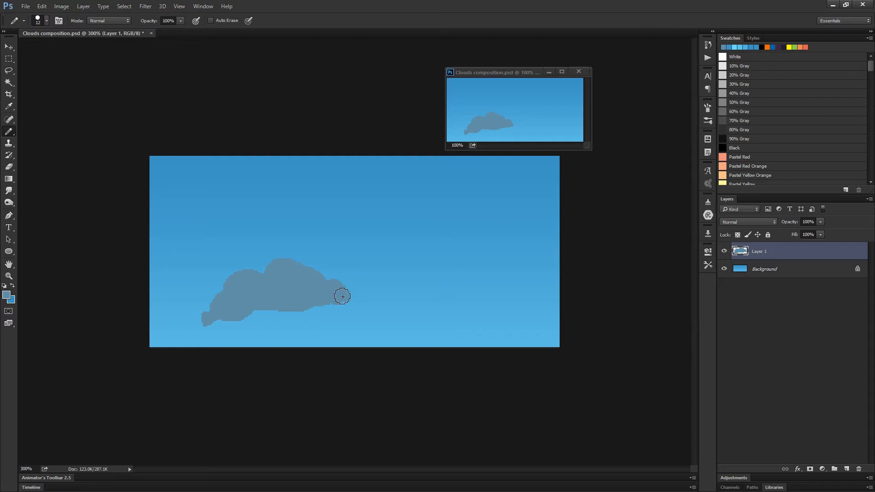
drag(221, 297, 242, 309)
alt+right_click(345, 270)
mouse_move(305, 265)
mouse_down()
mouse_move(285, 297)
mouse_move(273, 276)
mouse_move(285, 264)
mouse_move(292, 288)
mouse_up()
Try a black Pencil outline around the grey-blue cloud, undo it, and handwrite "SIMPLE" in black above the cloud
key(d)
alt+right_click(234, 278)
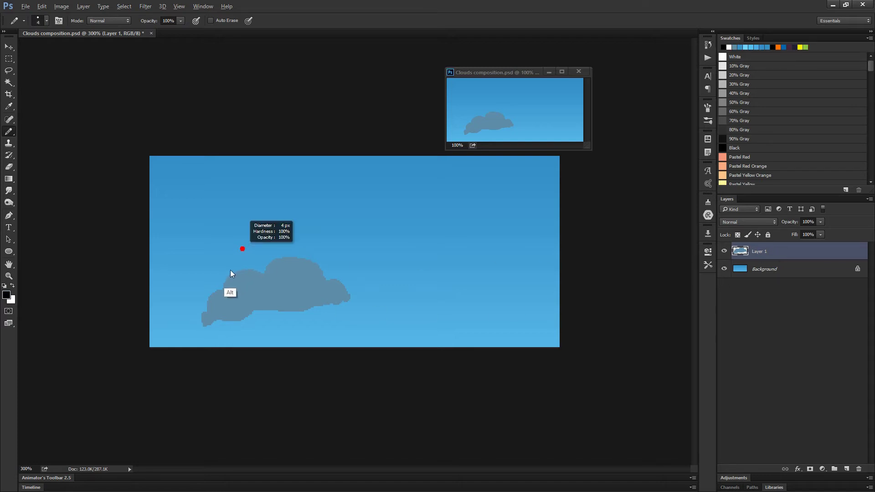
mouse_move(192, 322)
mouse_down()
mouse_move(200, 301)
mouse_move(241, 262)
mouse_move(297, 254)
mouse_move(337, 265)
mouse_move(365, 298)
mouse_move(187, 329)
mouse_up()
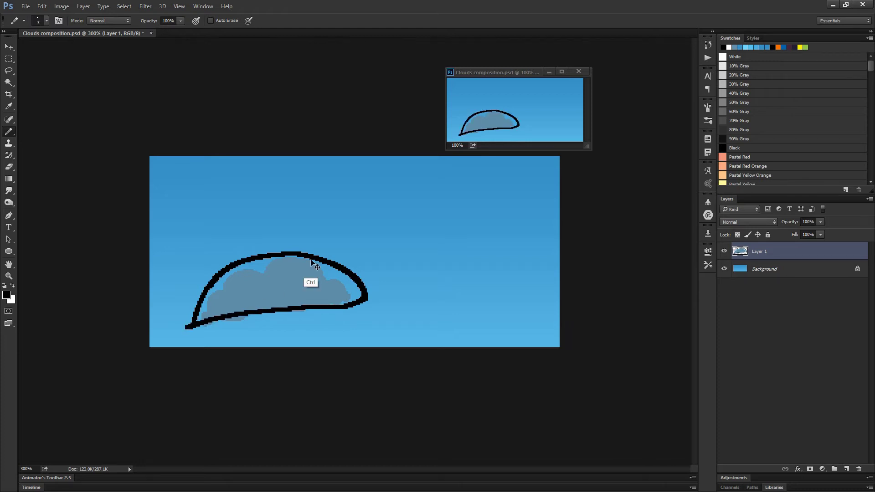
key(ctrl+z)
mouse_move(281, 234)
mouse_down()
mouse_move(273, 247)
mouse_move(313, 230)
mouse_move(321, 236)
mouse_move(329, 223)
mouse_move(359, 222)
mouse_move(359, 205)
mouse_up()
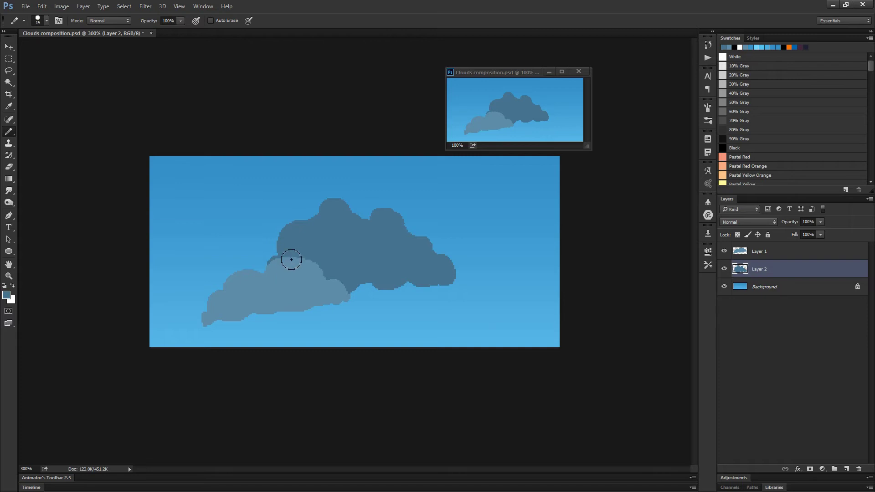
Shape a larger background cloud on Layer 2 and a second foreground cloud on the right side of Layer 1 with the Pencil tool
mouse_move(291, 259)
mouse_down()
mouse_move(299, 280)
mouse_move(290, 261)
mouse_move(280, 286)
mouse_up()
mouse_move(387, 219)
mouse_down()
mouse_move(356, 214)
mouse_move(361, 225)
mouse_move(365, 208)
mouse_move(313, 222)
mouse_up()
key(ctrl+z)
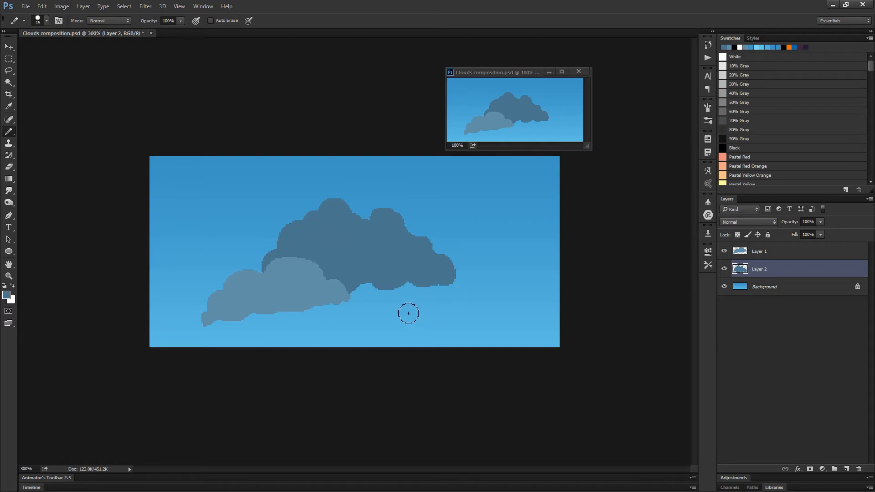
drag(271, 273, 264, 277)
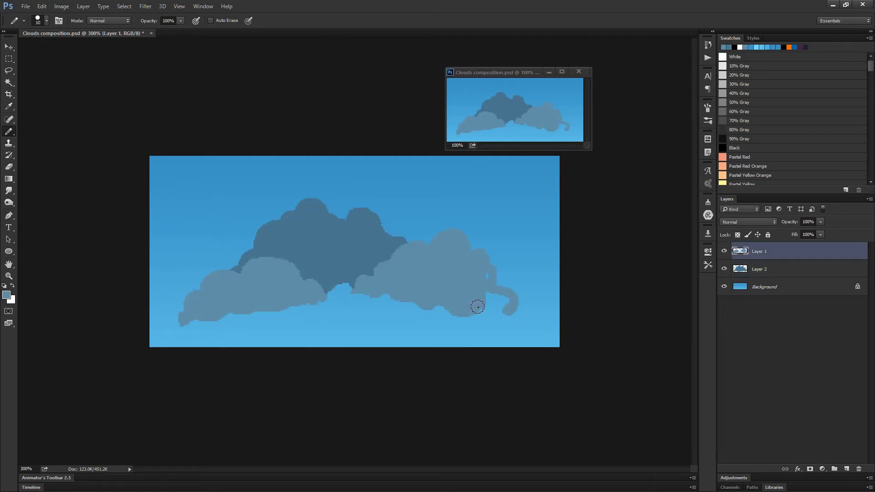
mouse_move(477, 307)
mouse_down()
mouse_move(501, 290)
mouse_move(486, 307)
mouse_move(482, 261)
mouse_move(480, 294)
mouse_move(498, 280)
mouse_move(481, 271)
mouse_move(476, 291)
mouse_move(494, 274)
mouse_move(480, 264)
mouse_move(460, 273)
mouse_up()
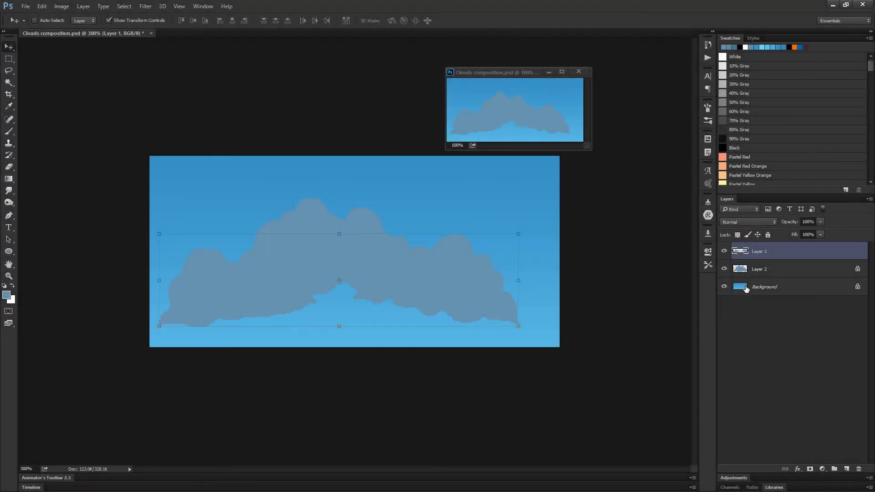
Create a new layer above Layer 1, clip it to Layer 1, and switch to a near-white Pencil color
key(ctrl+shift+alt+n)
alt+click(765, 260)
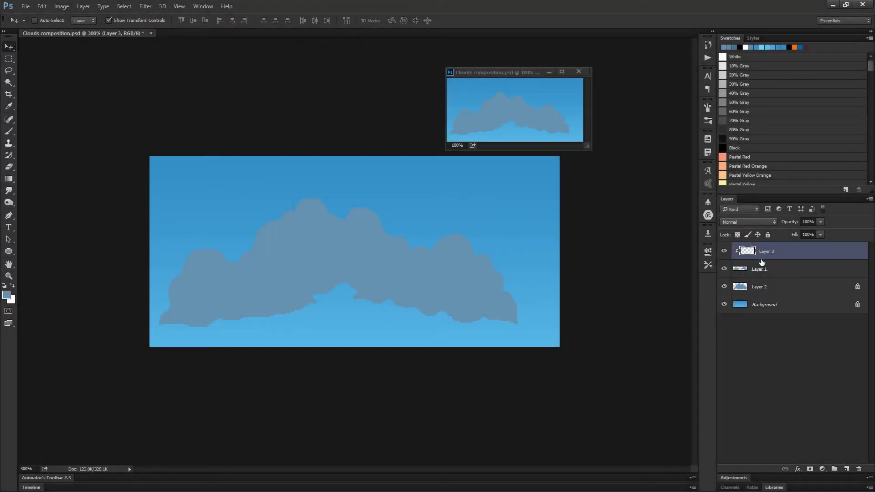
key(b)
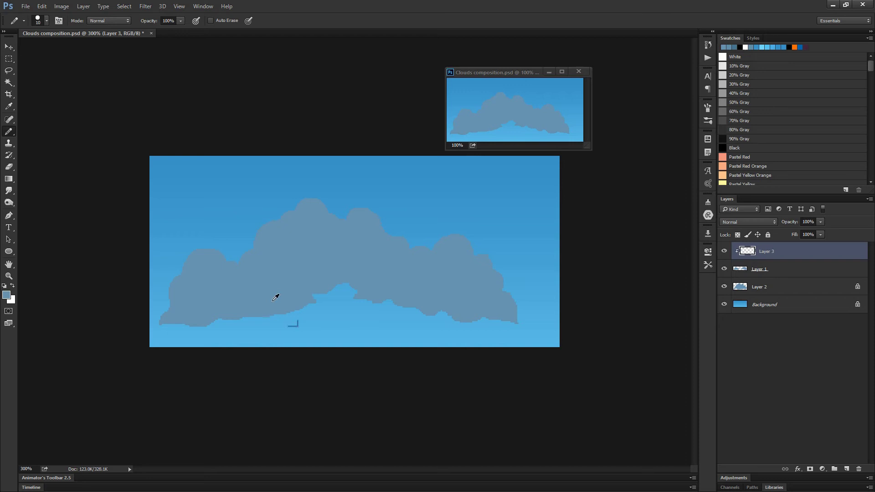
mouse_move(253, 278)
alt+shift+mouse_down()
mouse_move(234, 246)
mouse_move(213, 241)
alt+shift+mouse_up()
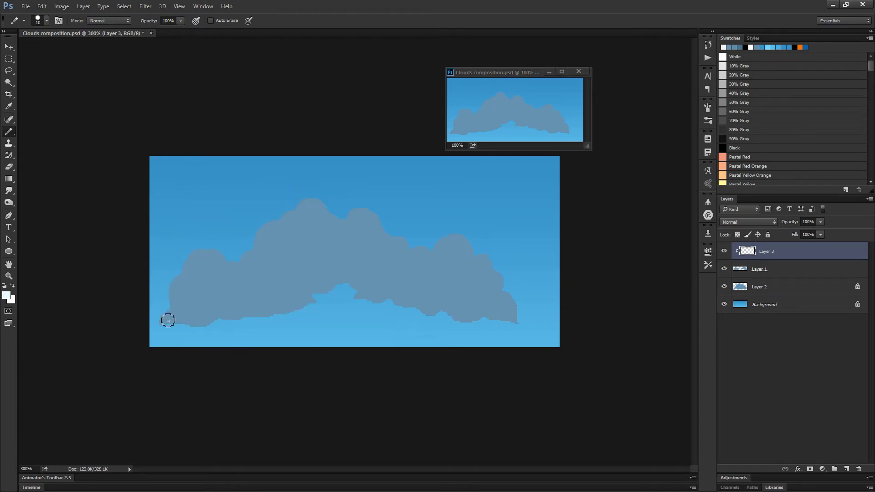
Paint near-white highlights over the upper puffs of the left and right foreground clouds with the Pencil
mouse_move(162, 316)
mouse_down()
mouse_move(176, 272)
mouse_move(202, 303)
mouse_move(208, 262)
mouse_move(179, 296)
mouse_move(205, 277)
mouse_move(197, 275)
mouse_move(204, 263)
mouse_move(233, 263)
mouse_move(198, 255)
mouse_up()
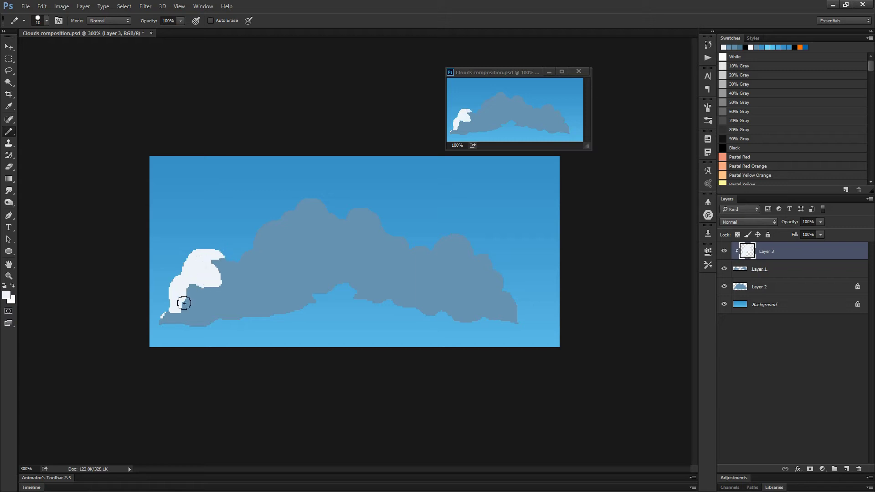
mouse_move(173, 312)
mouse_down()
mouse_move(157, 318)
mouse_move(196, 315)
mouse_up()
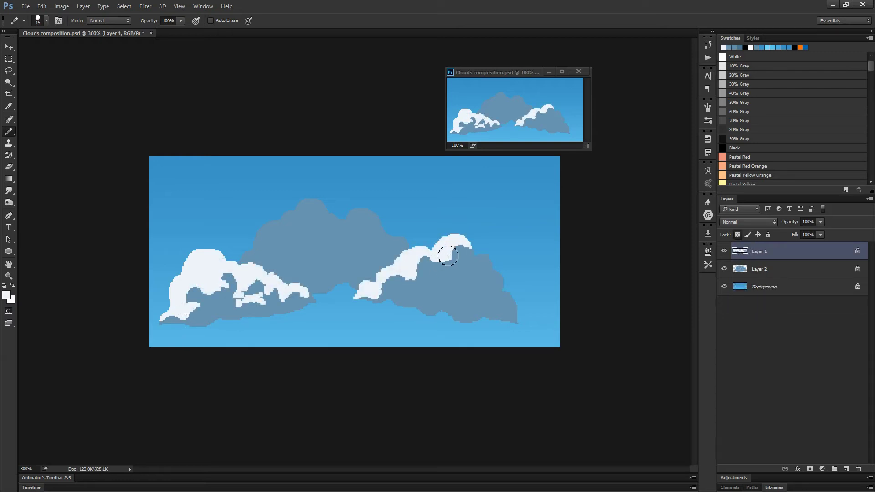
mouse_move(446, 251)
mouse_down()
mouse_move(386, 288)
mouse_move(418, 293)
mouse_move(401, 280)
mouse_move(464, 292)
mouse_move(473, 255)
mouse_move(464, 264)
mouse_move(476, 251)
mouse_move(454, 256)
mouse_move(489, 266)
mouse_move(497, 281)
mouse_move(486, 286)
mouse_move(486, 256)
mouse_move(467, 281)
mouse_move(481, 291)
mouse_move(450, 295)
mouse_move(469, 293)
mouse_up()
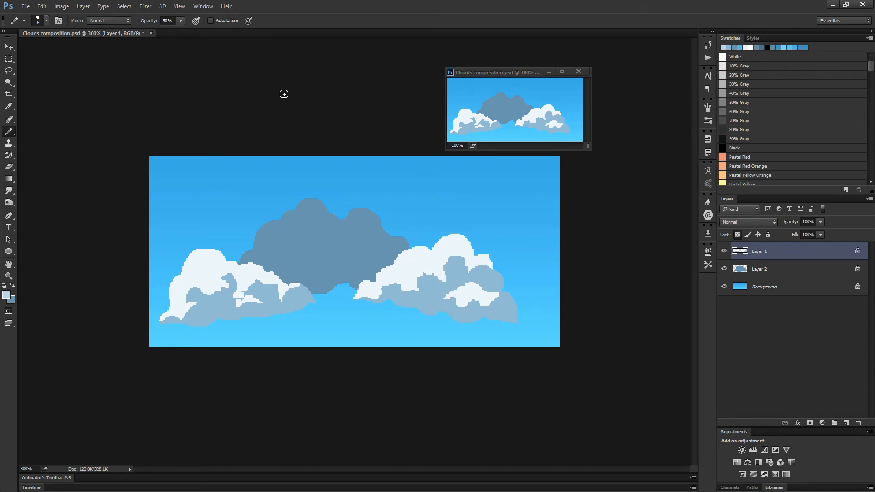
Set the Pencil opacity to 100% and paint light blue mid-tones on the foreground clouds on Layer 4 and the background cloud on Layer 5
key(0)
key(w)
click(433, 292)
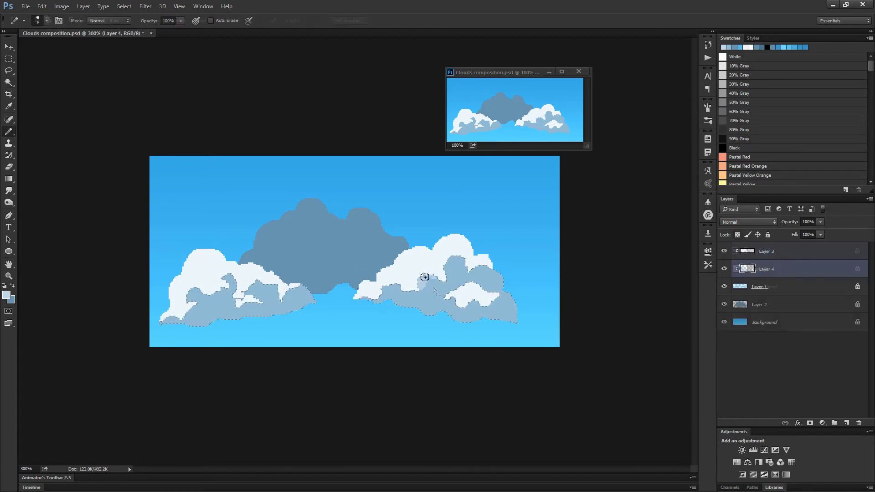
mouse_move(425, 277)
mouse_down()
mouse_move(454, 266)
mouse_move(445, 277)
mouse_move(460, 281)
mouse_move(463, 261)
mouse_move(452, 270)
mouse_move(466, 276)
mouse_move(450, 265)
mouse_move(474, 269)
mouse_move(464, 285)
mouse_move(485, 277)
mouse_move(471, 280)
mouse_move(487, 260)
mouse_up()
key(ctrl+z)
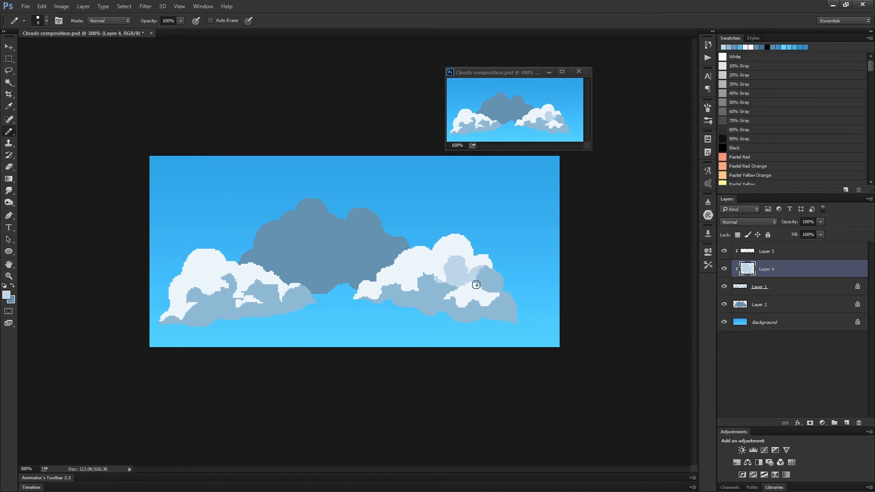
drag(459, 284, 431, 286)
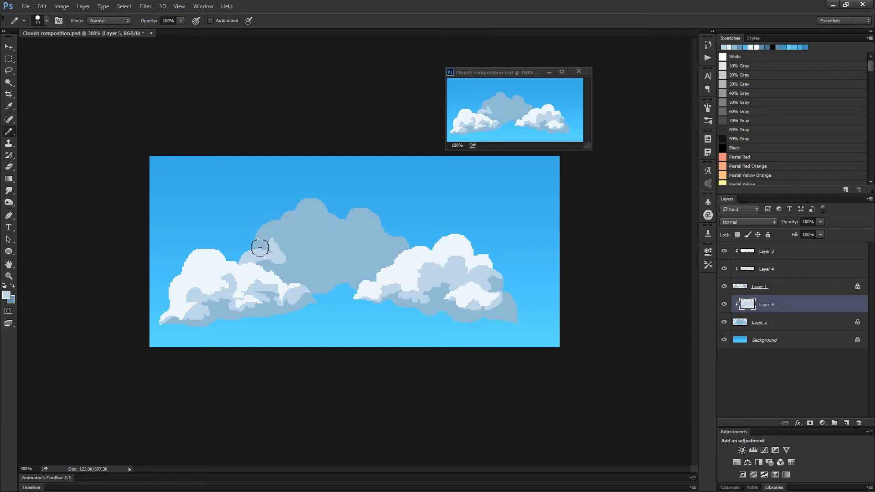
mouse_move(265, 236)
mouse_down()
mouse_move(289, 226)
mouse_move(272, 253)
mouse_move(305, 216)
mouse_move(266, 232)
mouse_move(289, 227)
mouse_move(296, 205)
mouse_move(324, 205)
mouse_move(299, 228)
mouse_up()
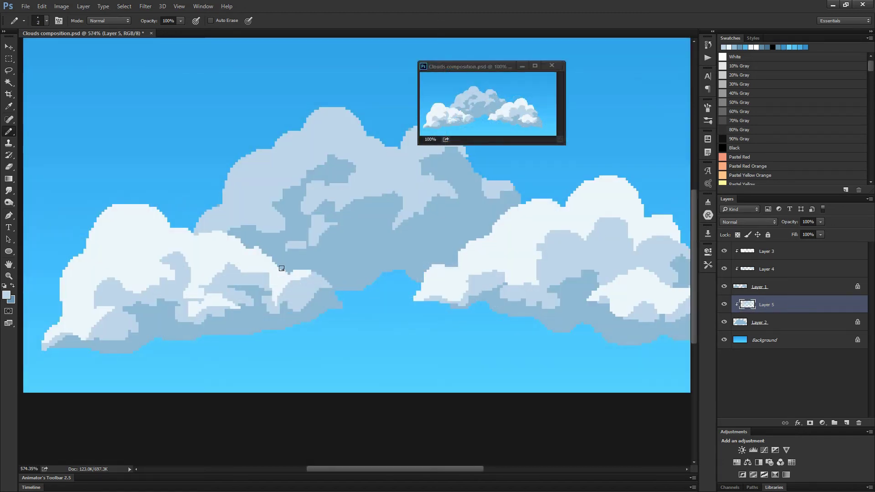
Merge Layers 3, 4 and 1 into one foreground cloud layer, and merge Layer 5 into Layer 2
key(v)
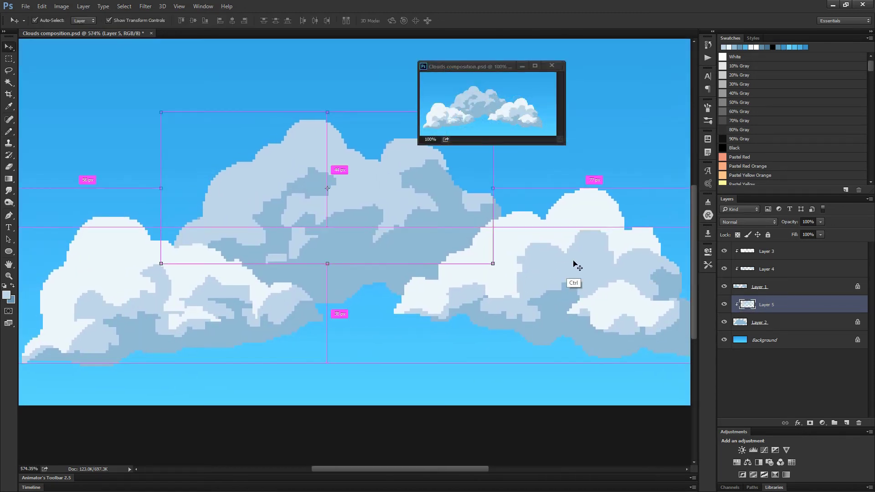
ctrl+click(517, 341)
click(780, 254)
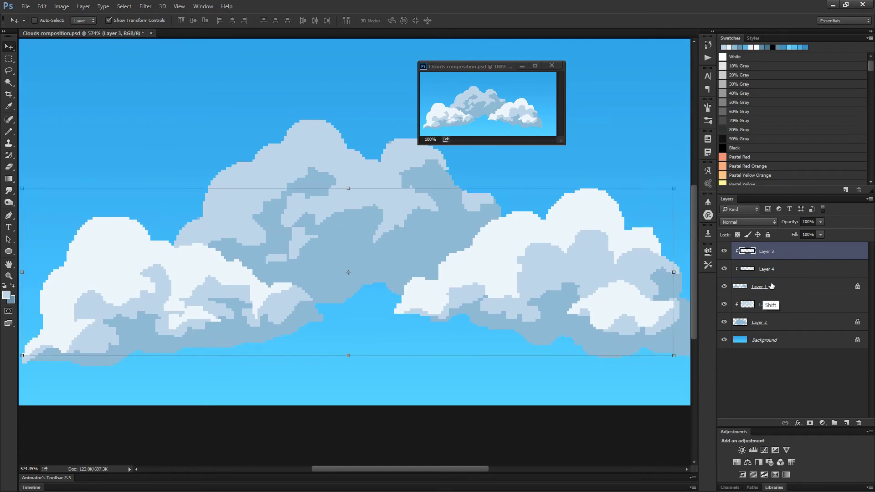
shift+click(771, 286)
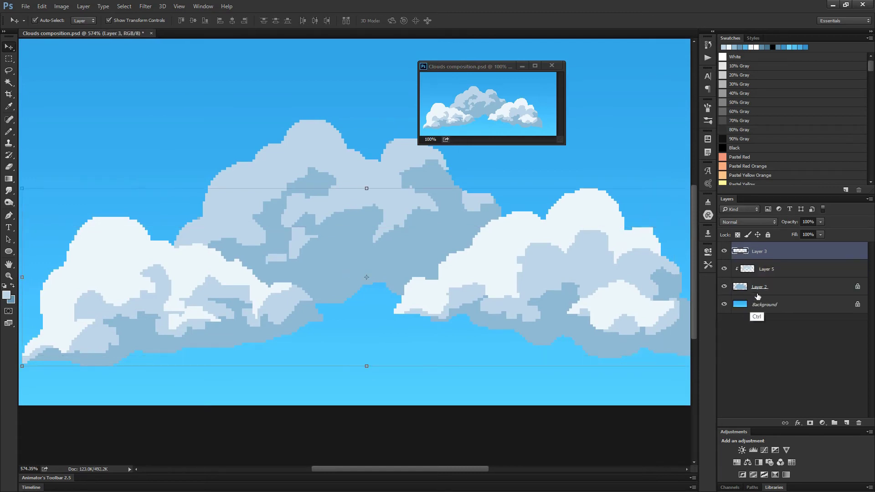
key(ctrl+e)
click(766, 270)
key(ctrl+e)
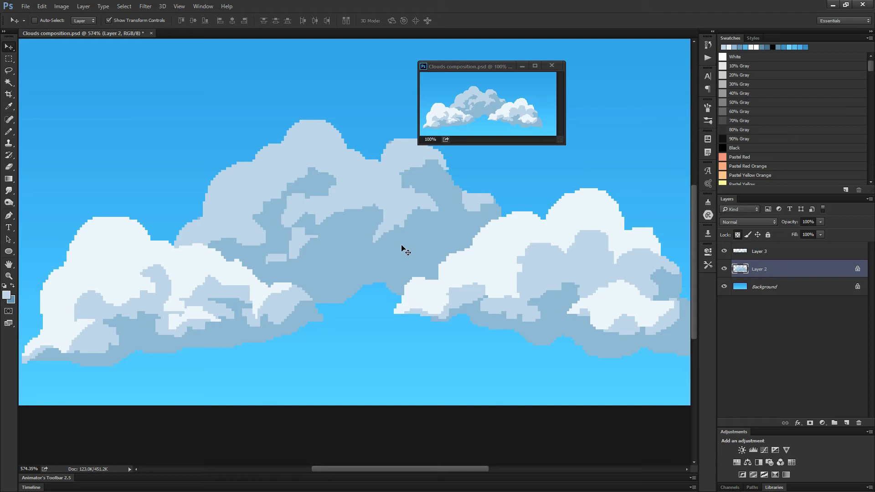
Try moving the background cloud on Layer 2 and the foreground clouds on Layer 3 upward, undoing each move
drag(404, 248, 404, 195)
key(ctrl+z)
click(764, 253)
drag(563, 282, 569, 243)
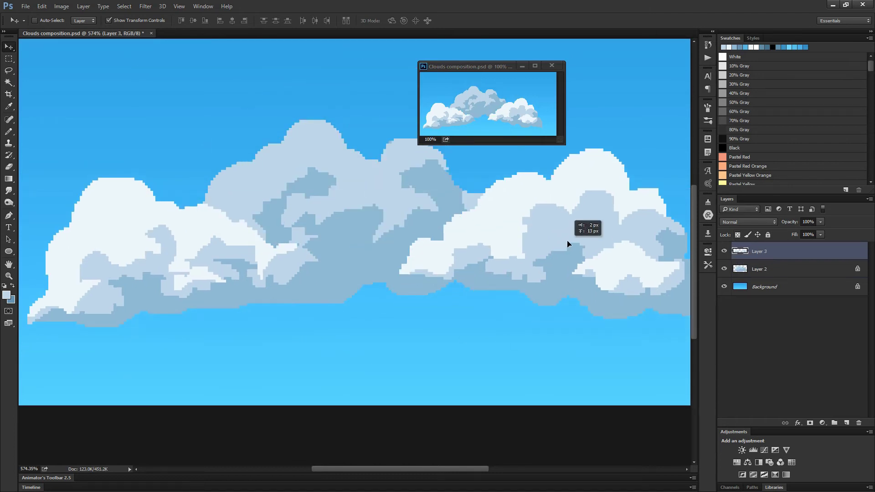
key(ctrl+z)
Refine the light and shadow shapes inside the left foreground cloud on Layer 3 with a 1 px Pencil
drag(636, 342, 622, 349)
scroll(622, 348, right, 3)
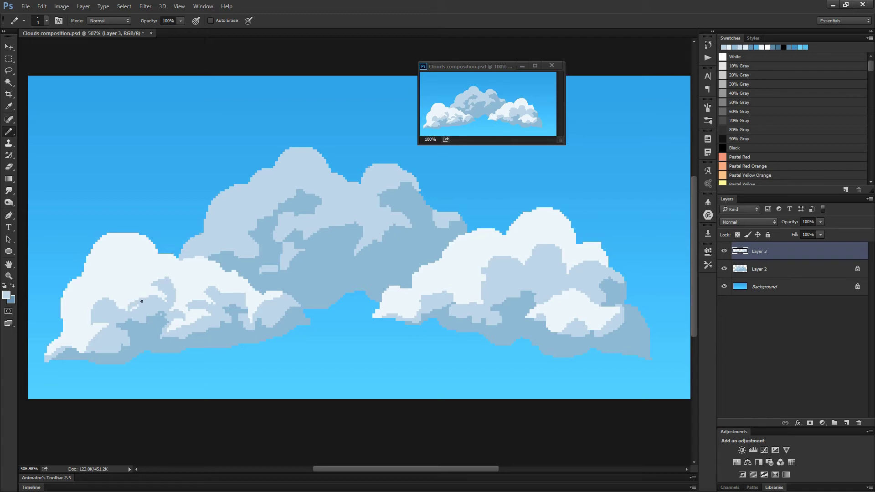
alt+click(132, 291)
alt+click(101, 313)
alt+click(95, 287)
alt+click(92, 284)
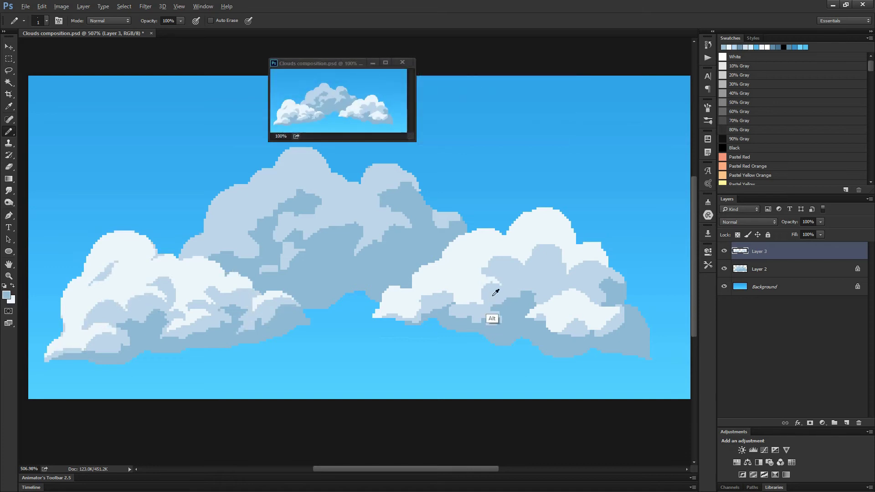
Refine the shading edges of the right foreground cloud on Layer 3, alternating between the light blue and near-white Pencil colors
alt+click(492, 296)
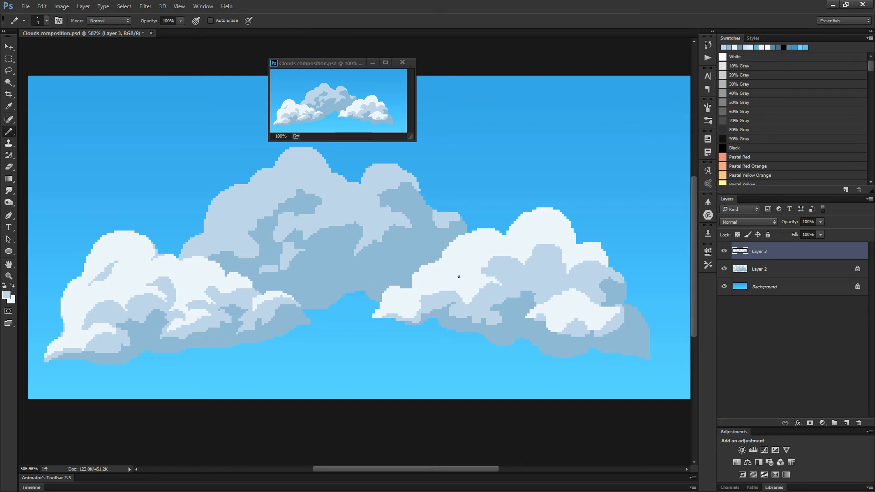
key(x)
alt+click(422, 302)
key(x)
key(x)
key(x)
key(x)
key(x)
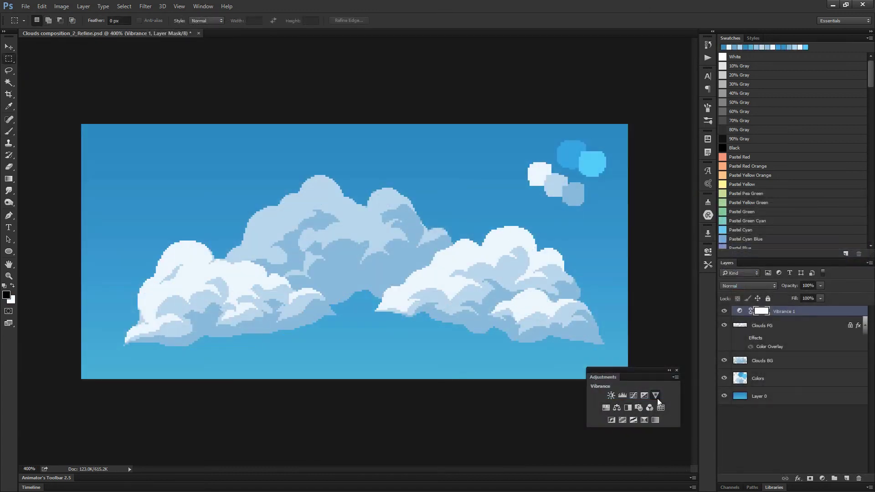
Try Vibrance, Hue/Saturation and Levels adjustment layers above the clouds, adjusting the Levels white input slider
click(655, 395)
click(608, 407)
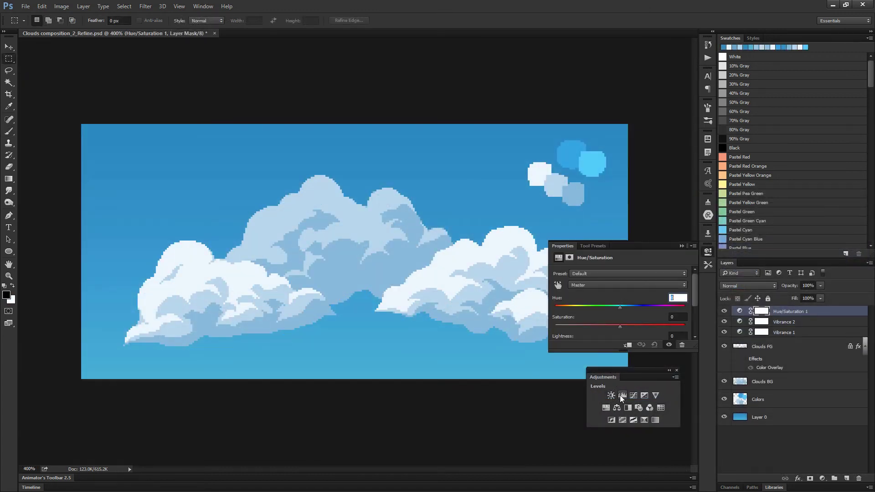
click(622, 396)
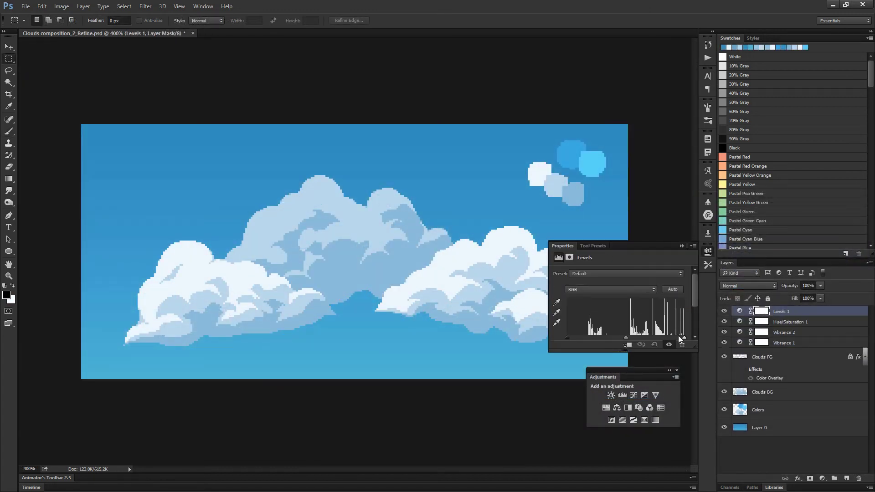
mouse_move(684, 338)
mouse_down()
mouse_move(674, 341)
mouse_move(688, 341)
mouse_up()
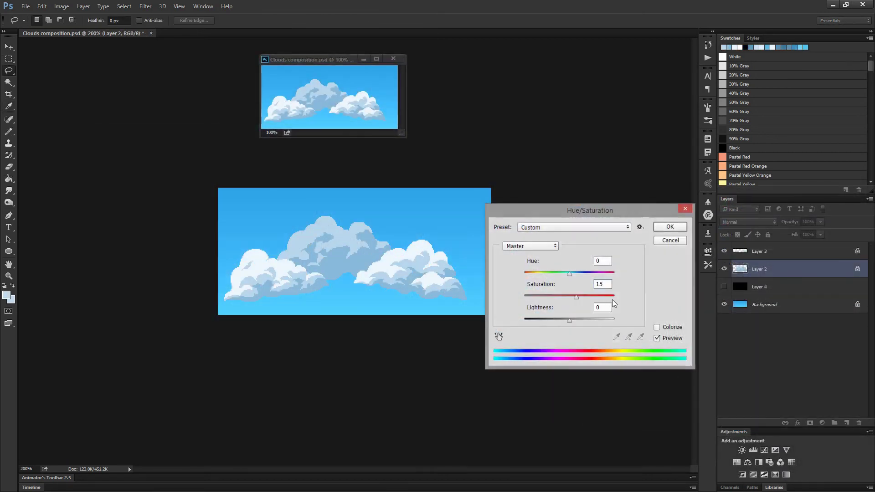
key(Return)
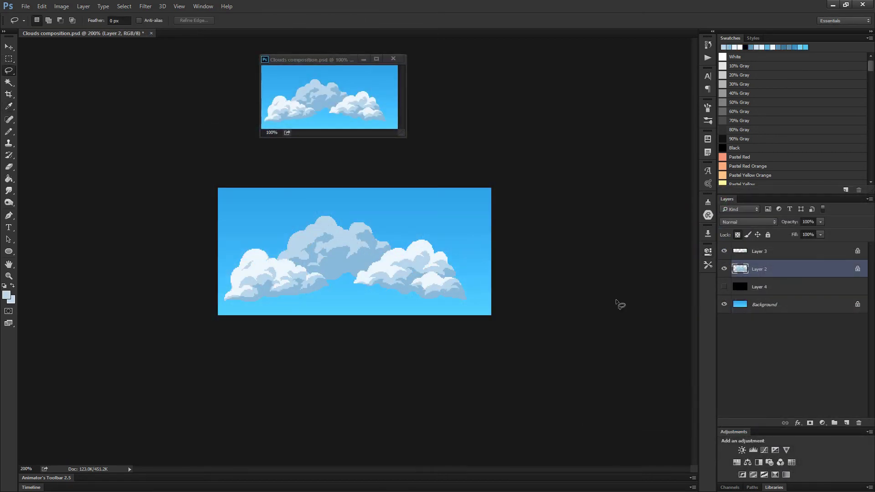
Round off the jagged outline of the background cloud's right upper puff on Clouds BG with a 1 px Pencil, comparing the last edit
ctrl+click(386, 277)
ctrl+click(391, 280)
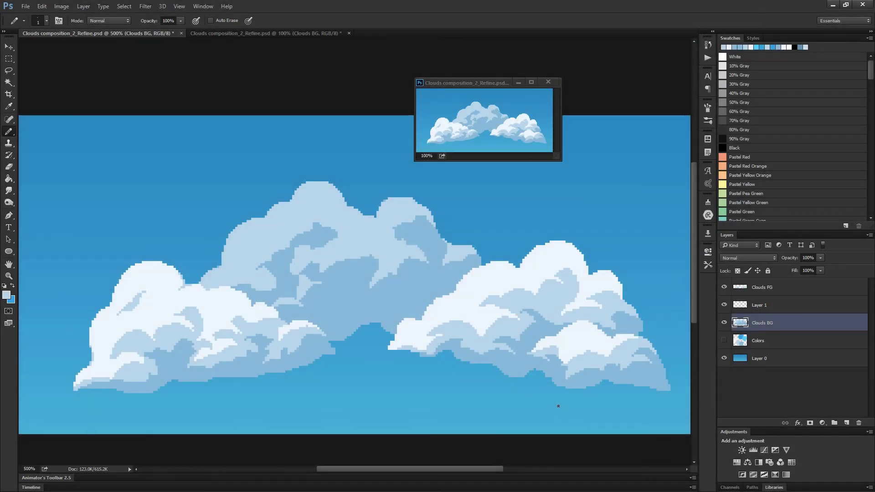
alt+click(437, 227)
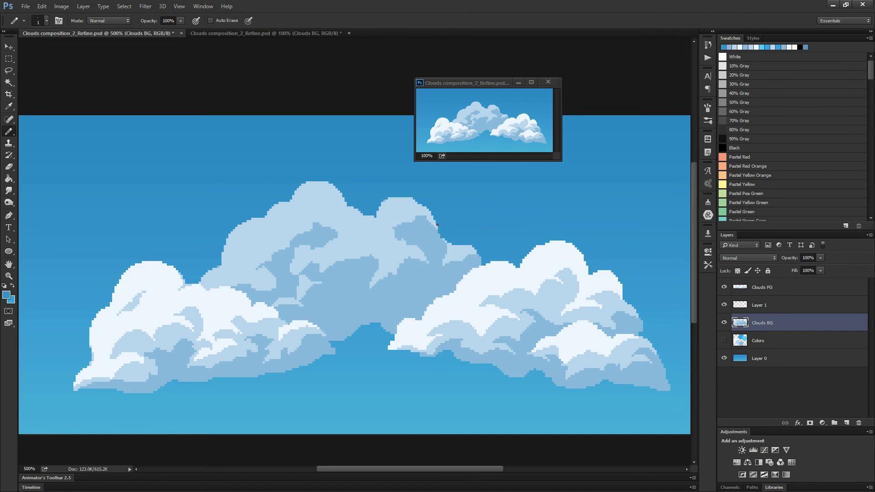
alt+click(441, 237)
drag(405, 196, 394, 195)
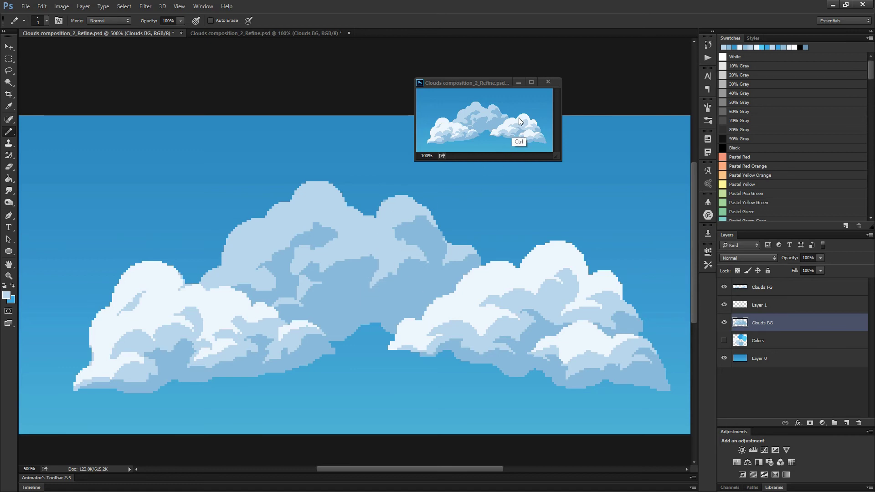
key(ctrl+z)
key(ctrl+z)
key(ctrl+z)
key(ctrl+z)
key(e)
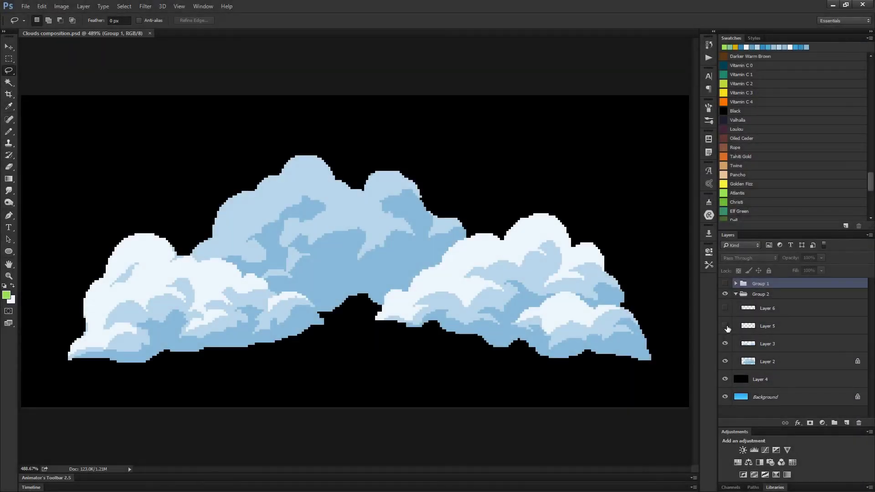
Show the yellow marker lines on Layer 5 and the green ones on Layer 6 to examine the problem edges, and hide both layers
click(725, 326)
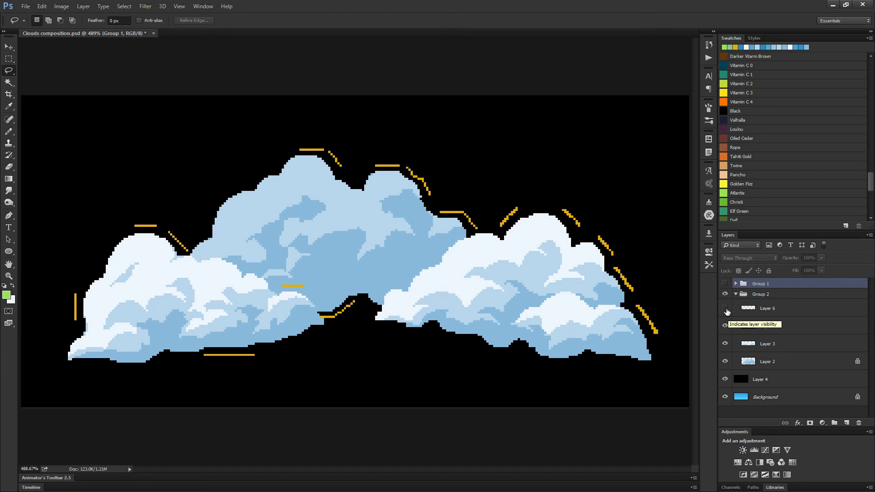
click(725, 309)
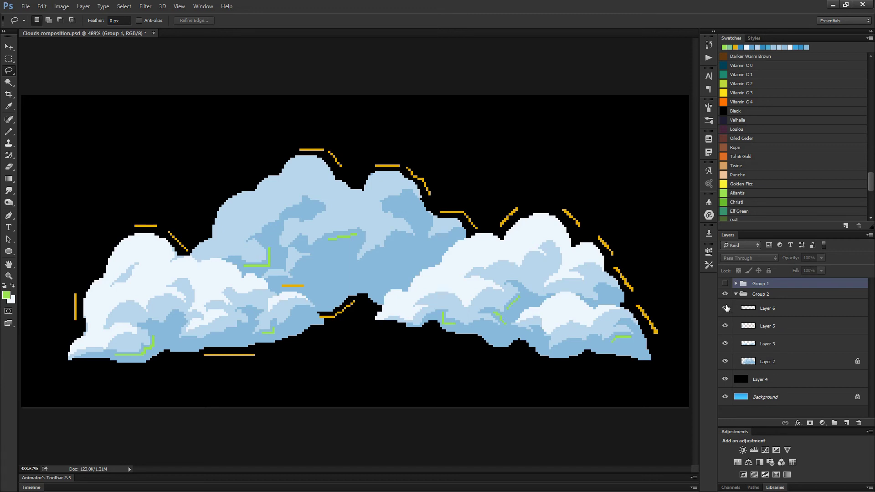
click(725, 308)
click(724, 326)
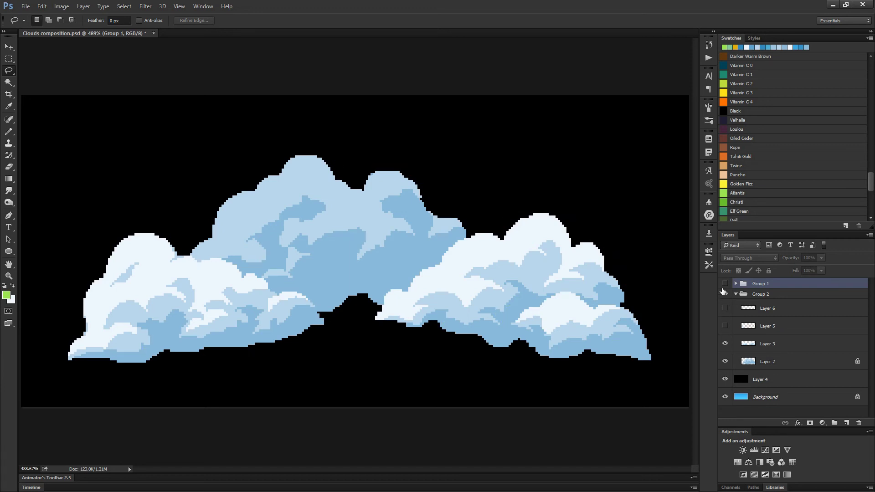
Toggle Group 1 against the other layers to compare the cloud versions, leaving only Group 1 visible
click(725, 284)
click(725, 284)
alt+click(725, 284)
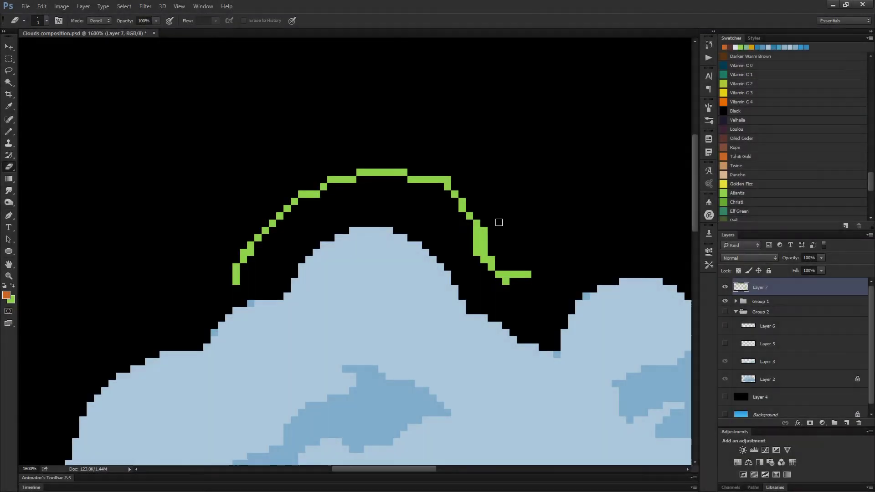
Erase the surplus pixels from the green arc's right slope, right foot and lower left end on Layer 7
drag(477, 255, 475, 239)
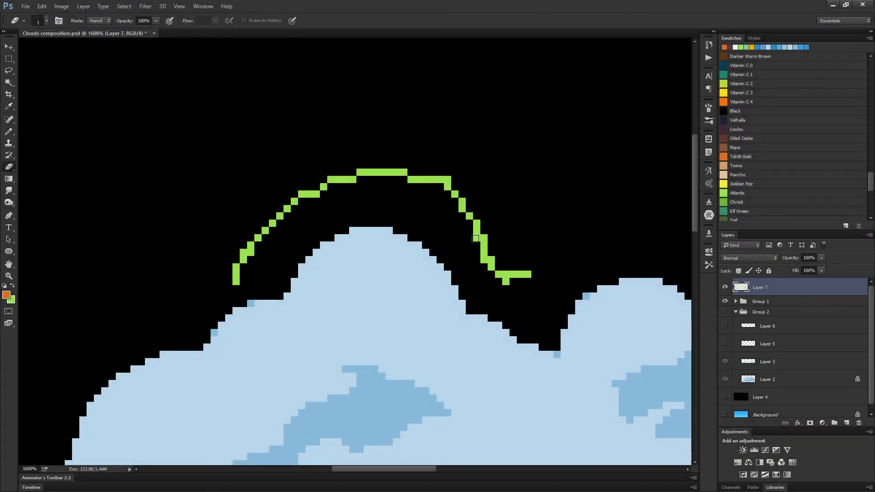
click(475, 239)
click(492, 260)
click(506, 281)
click(250, 253)
Redraw the green arc's left slope in even pixel steps with the 1 px Pencil and erase the doubled corner pixels on both shoulders
key(b)
key(x)
mouse_move(251, 238)
mouse_down()
mouse_move(271, 217)
mouse_move(261, 238)
mouse_move(273, 214)
mouse_move(279, 208)
mouse_move(283, 217)
mouse_move(302, 202)
mouse_up()
key(e)
key(b)
click(280, 209)
key(e)
key(b)
click(331, 187)
key(e)
click(331, 179)
key(b)
key(e)
click(447, 180)
key(b)
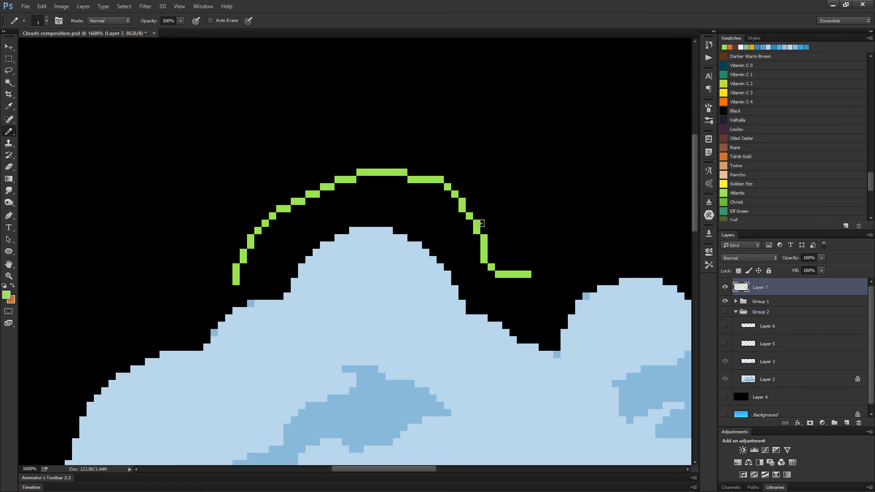
Shift the lower part of the green arc's right slope outward, erasing the old inner pixels beside the replacement ones
click(483, 232)
key(b)
key(b)
key(e)
click(477, 231)
drag(491, 253, 484, 261)
Round the upper part of the green arc's right slope outward by adding pixels and erasing the redundant inner ones
key(b)
key(b)
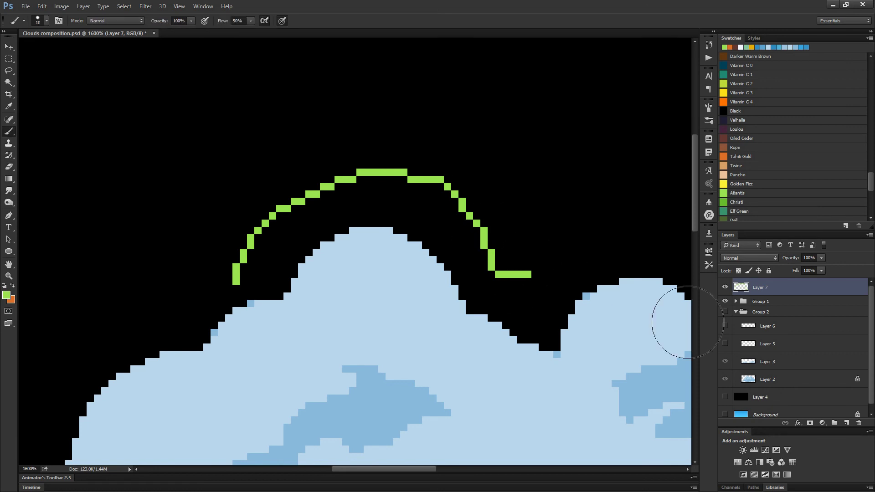
key(b)
click(471, 208)
key(e)
key(b)
click(477, 217)
key(e)
key(b)
drag(470, 216, 470, 202)
key(e)
key(b)
key(b)
mouse_move(462, 201)
mouse_down()
mouse_move(455, 194)
mouse_move(462, 195)
mouse_up()
key(b)
scroll(566, 182, down, 2)
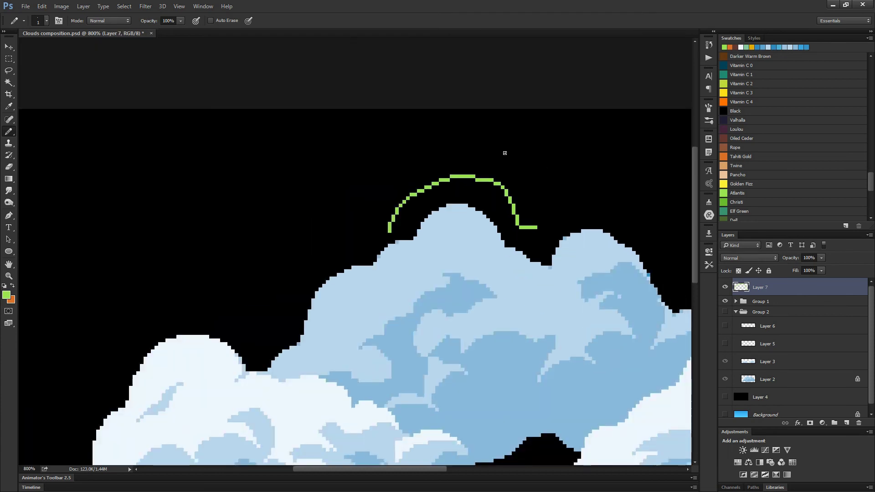
Add the text label "rounder" above the green arc
key(t)
click(485, 150)
text(rounder)
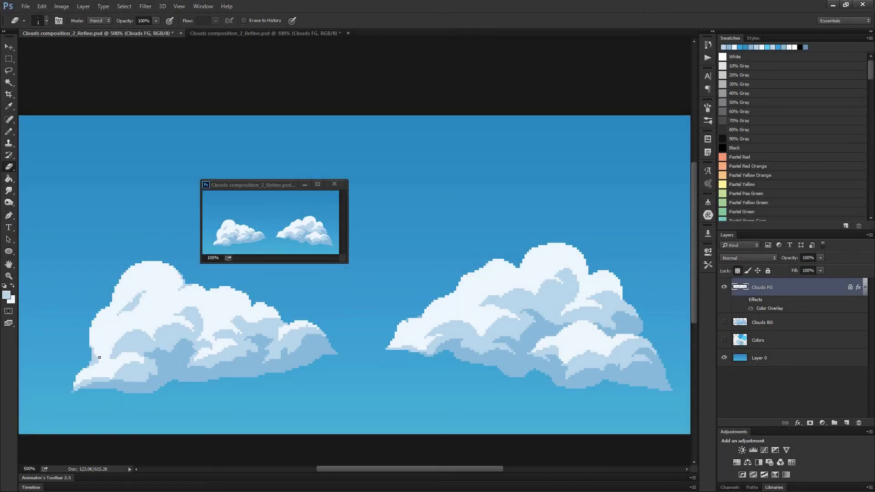
Move the floating 100% preview window up clear of the left cloud and return to the main document with the Eraser ready
key(b)
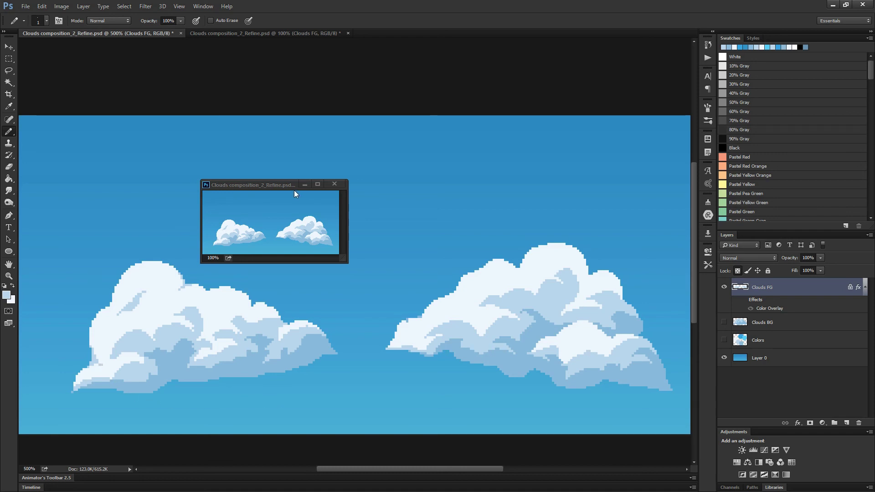
drag(295, 194, 371, 147)
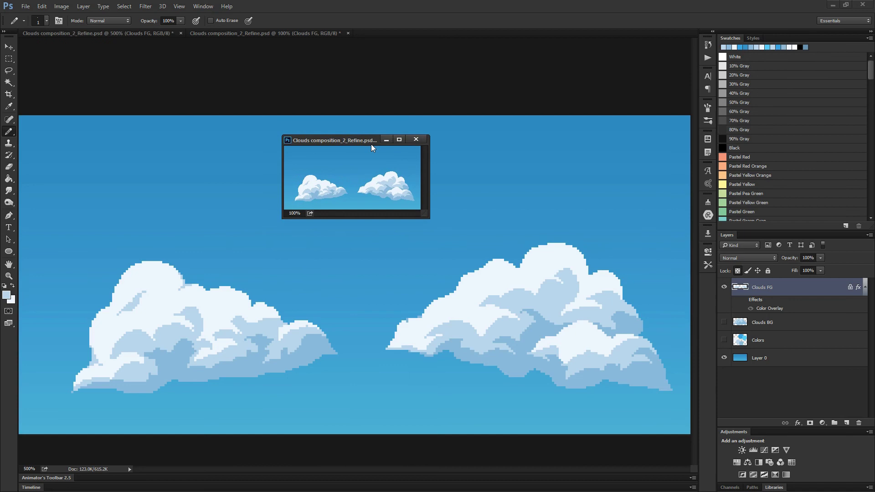
click(128, 304)
key(e)
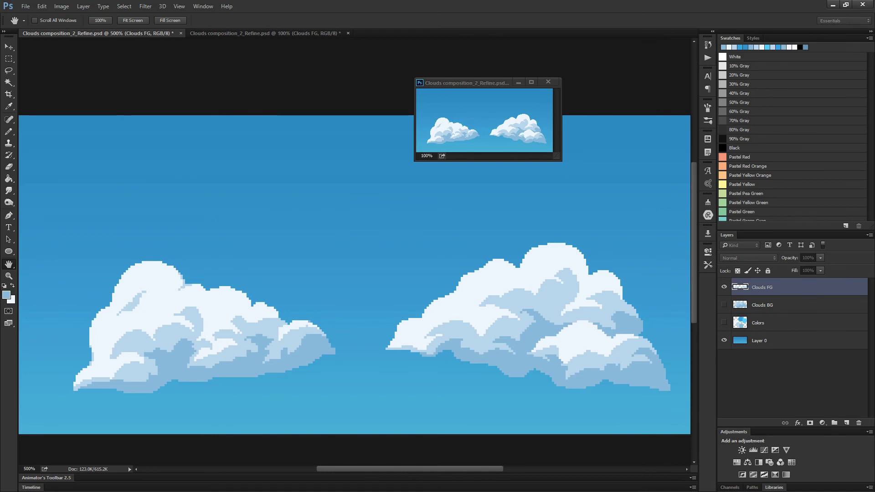
Add a Color Overlay effect in #000000 to the Clouds FG layer
double_click(802, 287)
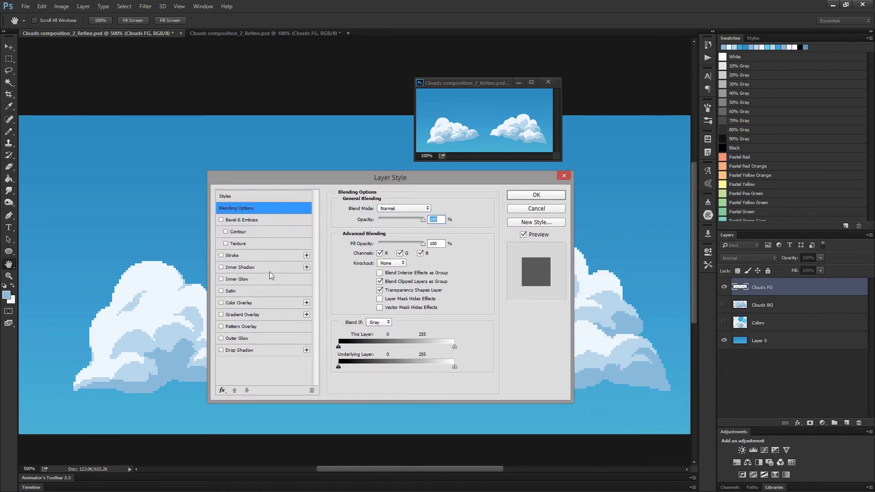
click(222, 303)
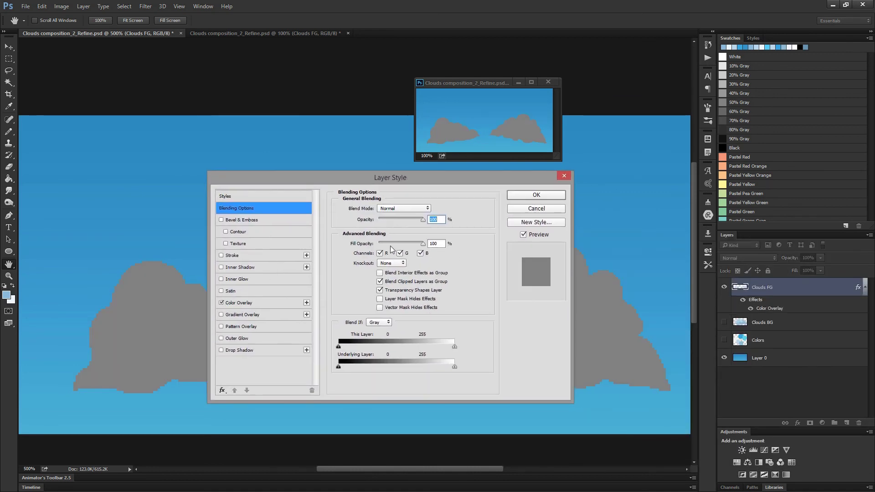
click(266, 305)
click(433, 208)
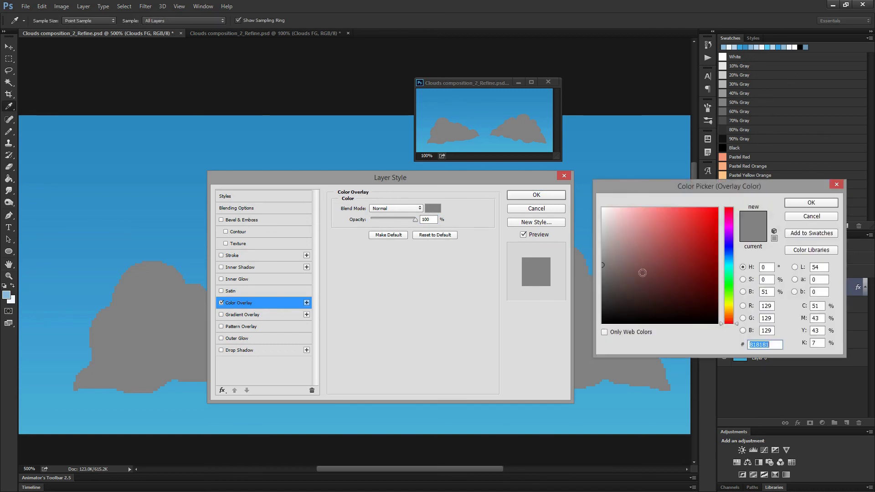
text(000000)
key(Return)
key(Return)
key(e)
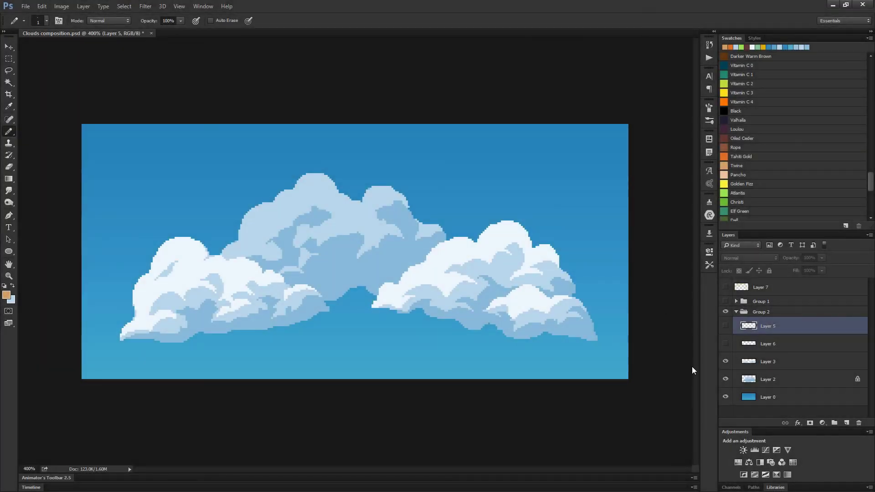
Examine the white and darker blue areas of Layer 3 with Magic Wand selections, toggling Layer 6 and clearing each selection
click(773, 363)
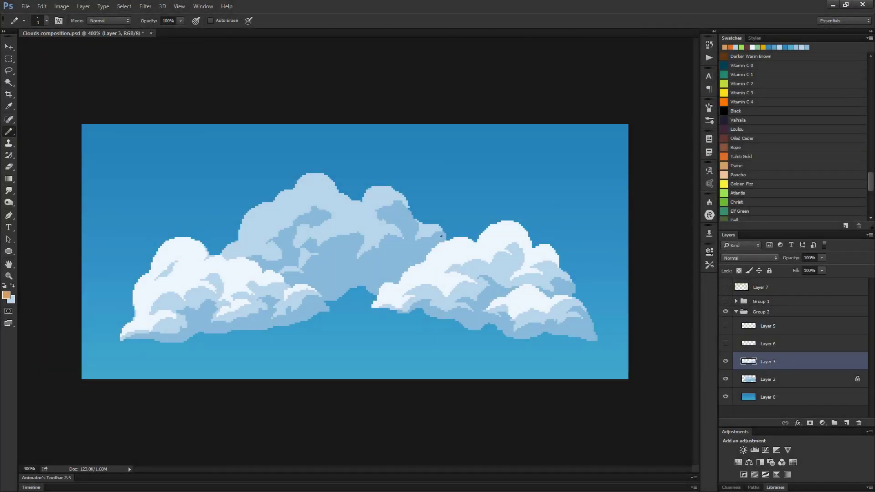
key(w)
click(456, 260)
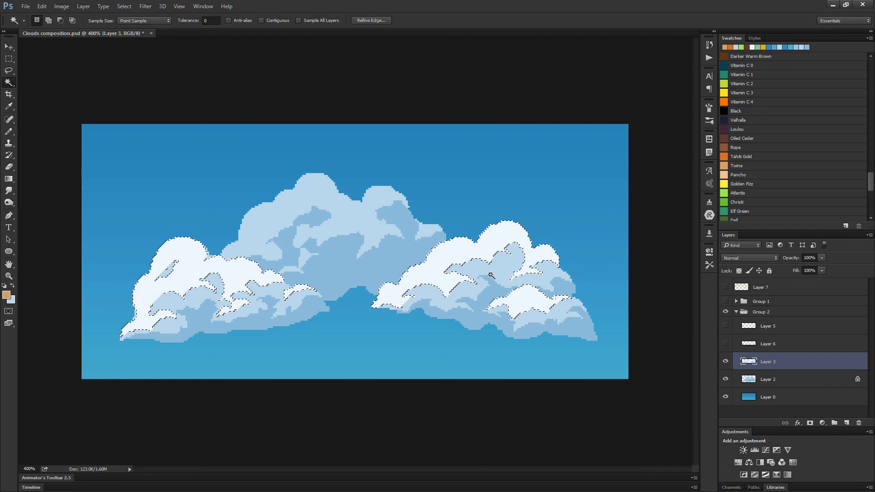
click(499, 283)
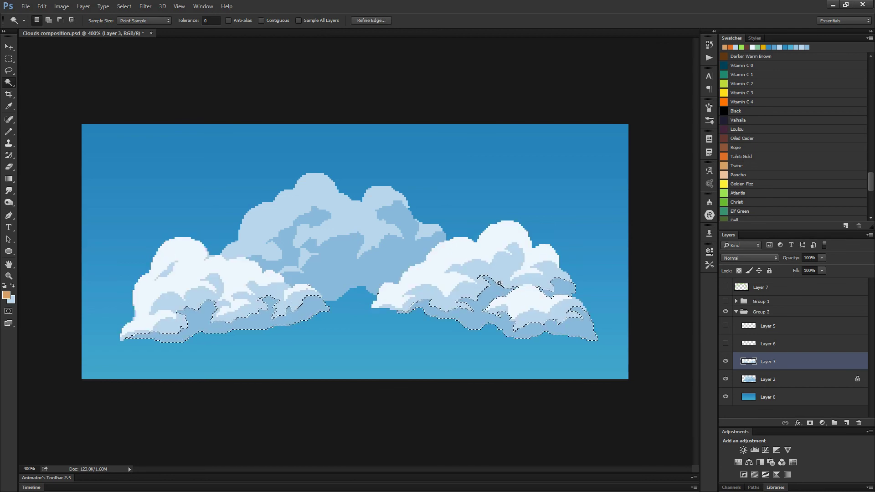
key(ctrl+d)
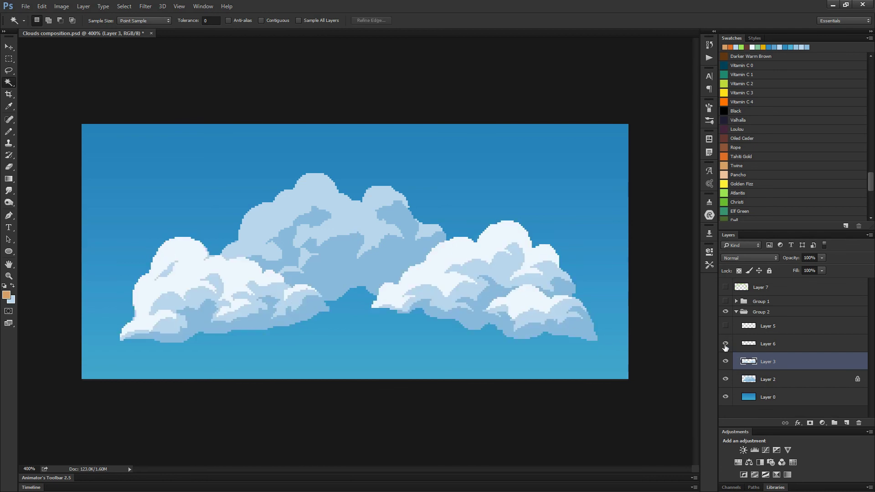
click(726, 345)
click(726, 345)
click(502, 237)
key(ctrl+d)
Compare the Group 1 and Group 2 cloud versions by toggling their visibility, leaving Group 2 shown
click(726, 312)
click(725, 301)
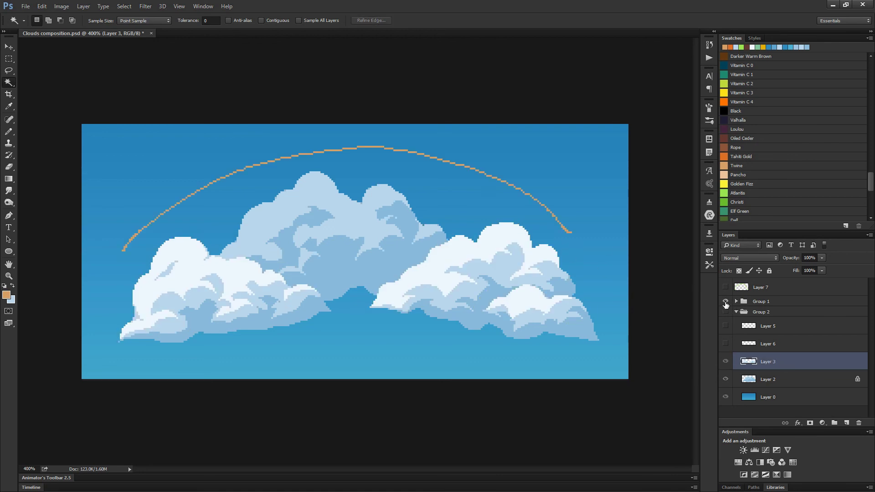
click(727, 304)
click(727, 304)
click(727, 303)
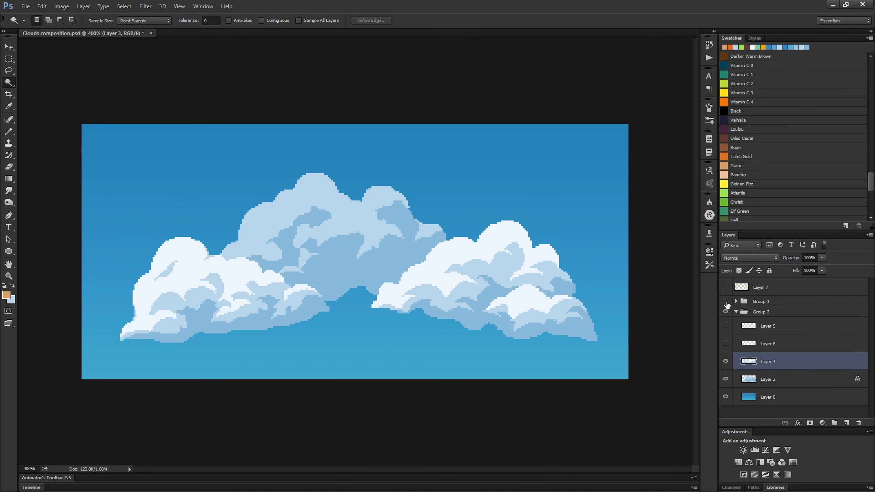